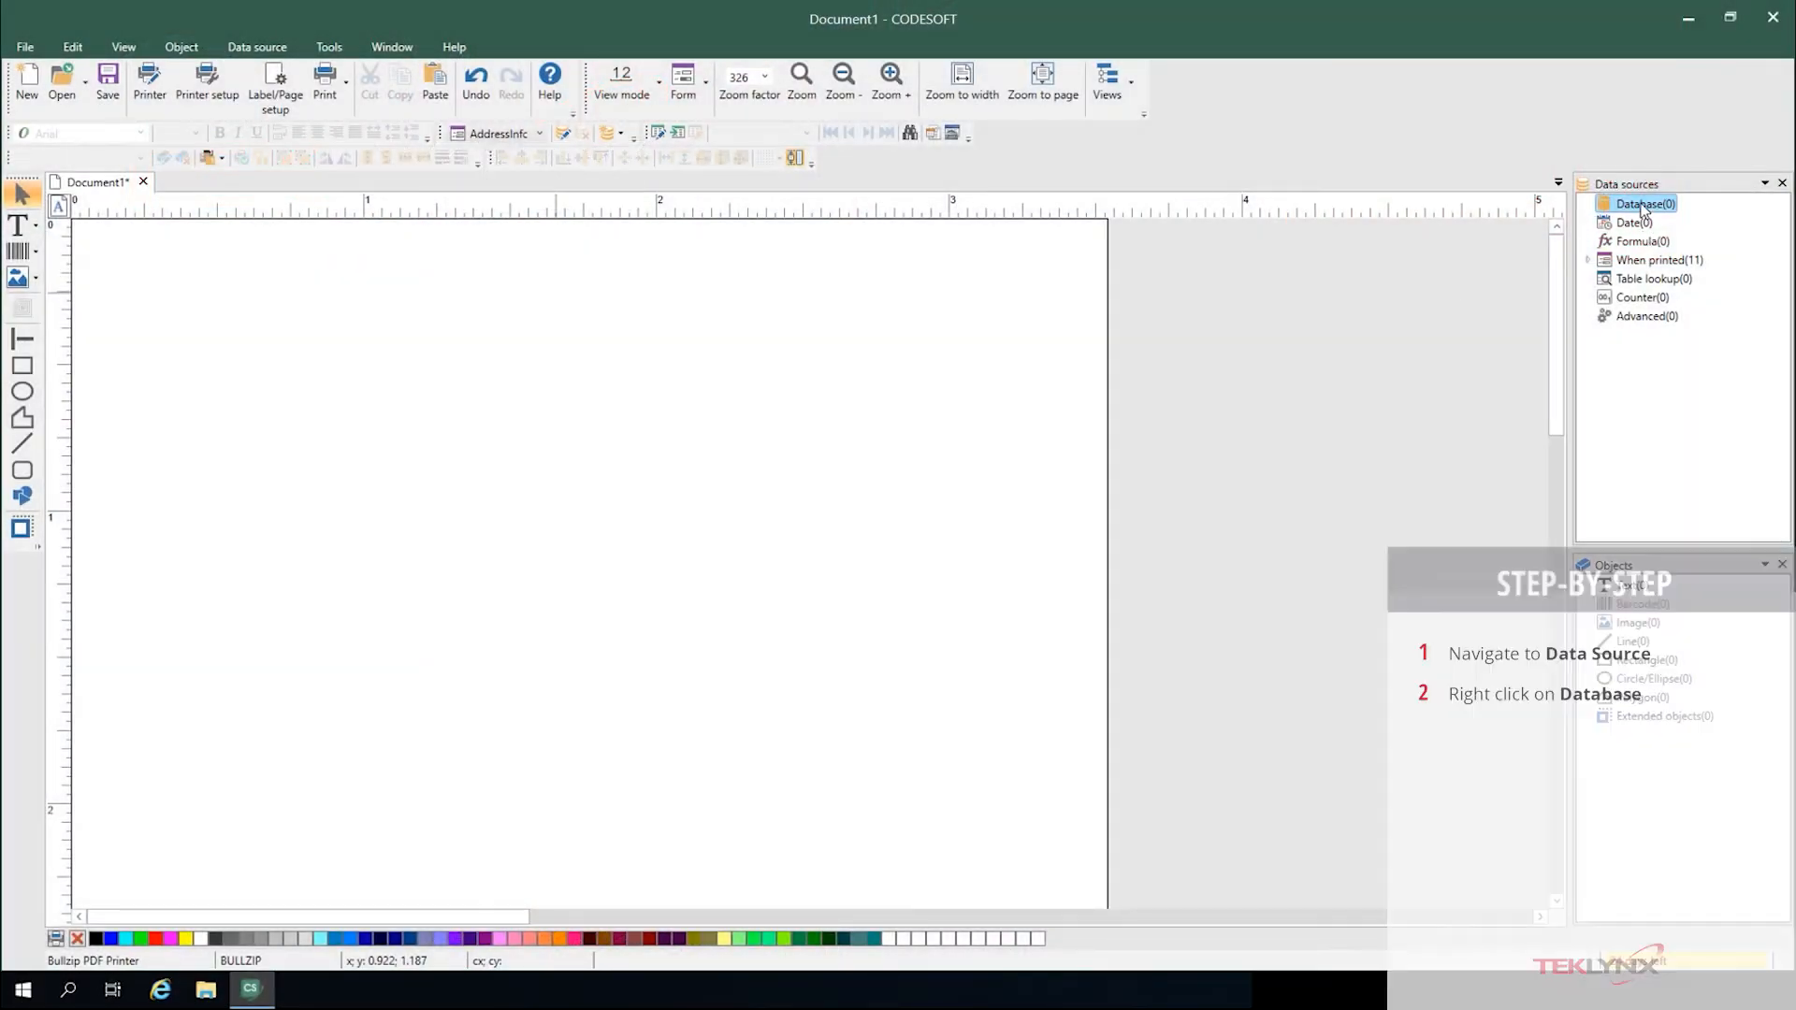
- Start a new database query and list the available new data connection types
right_click(1645, 209)
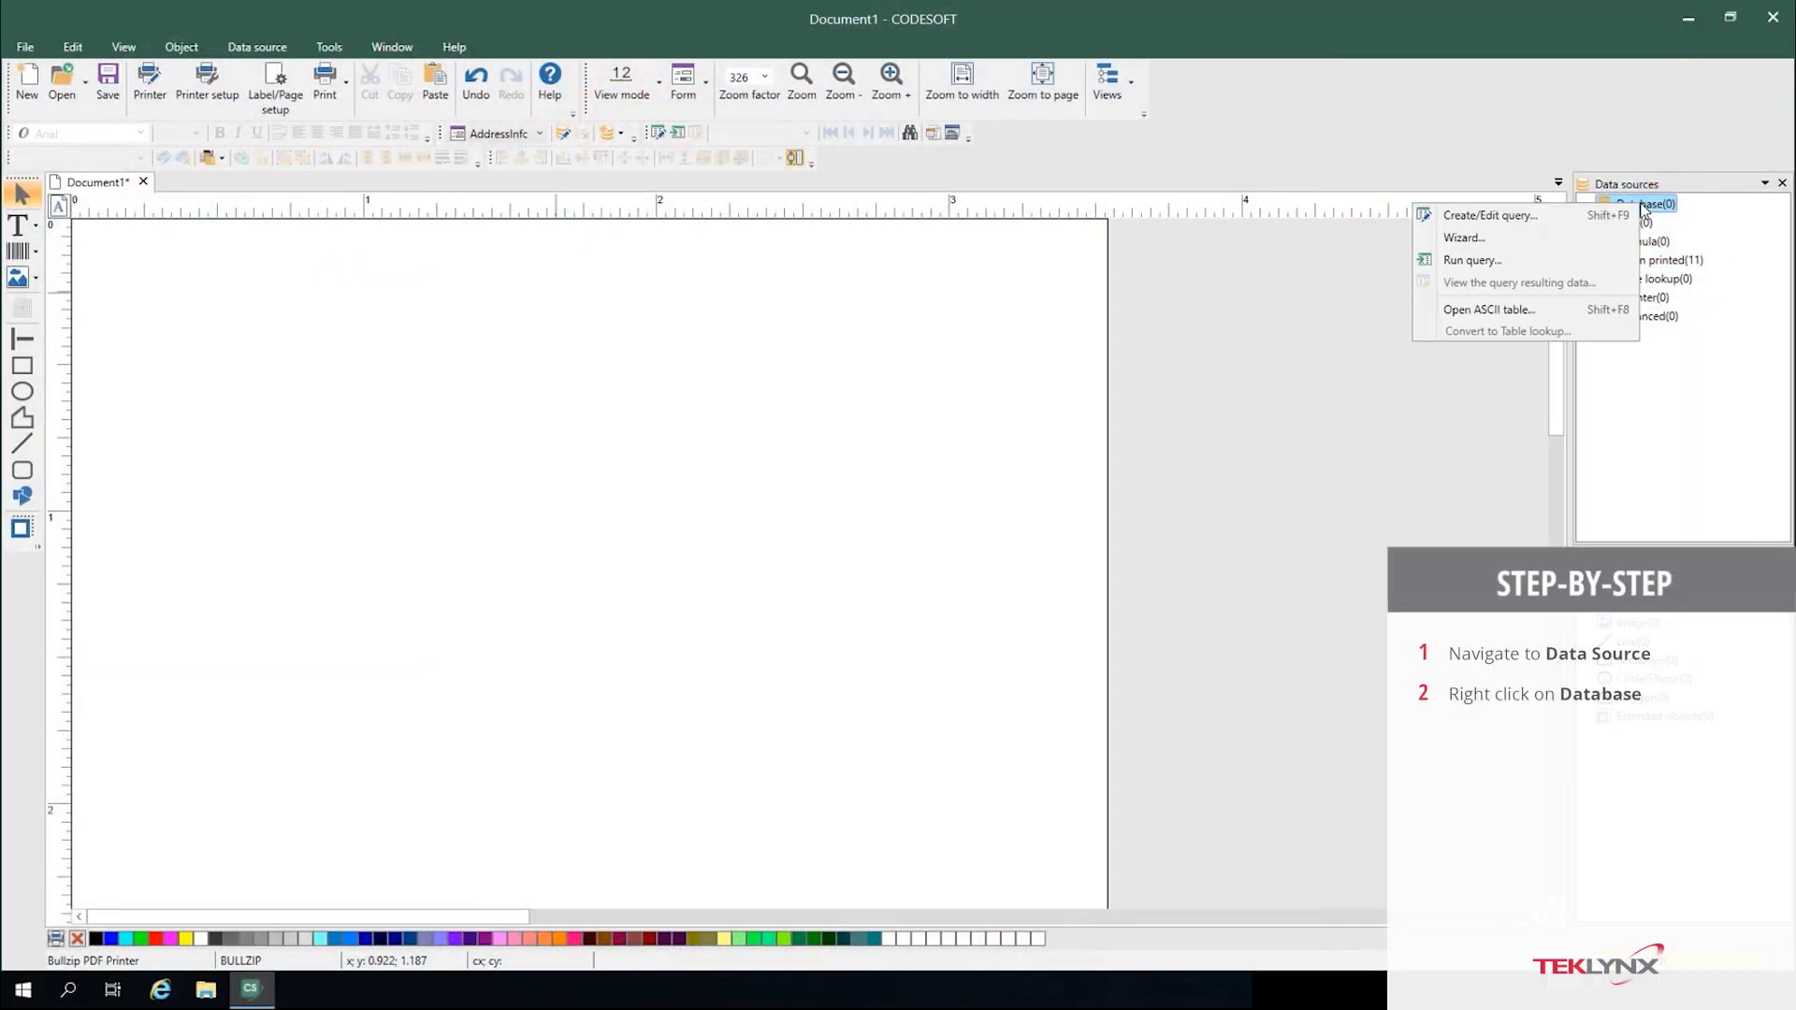
click(1516, 223)
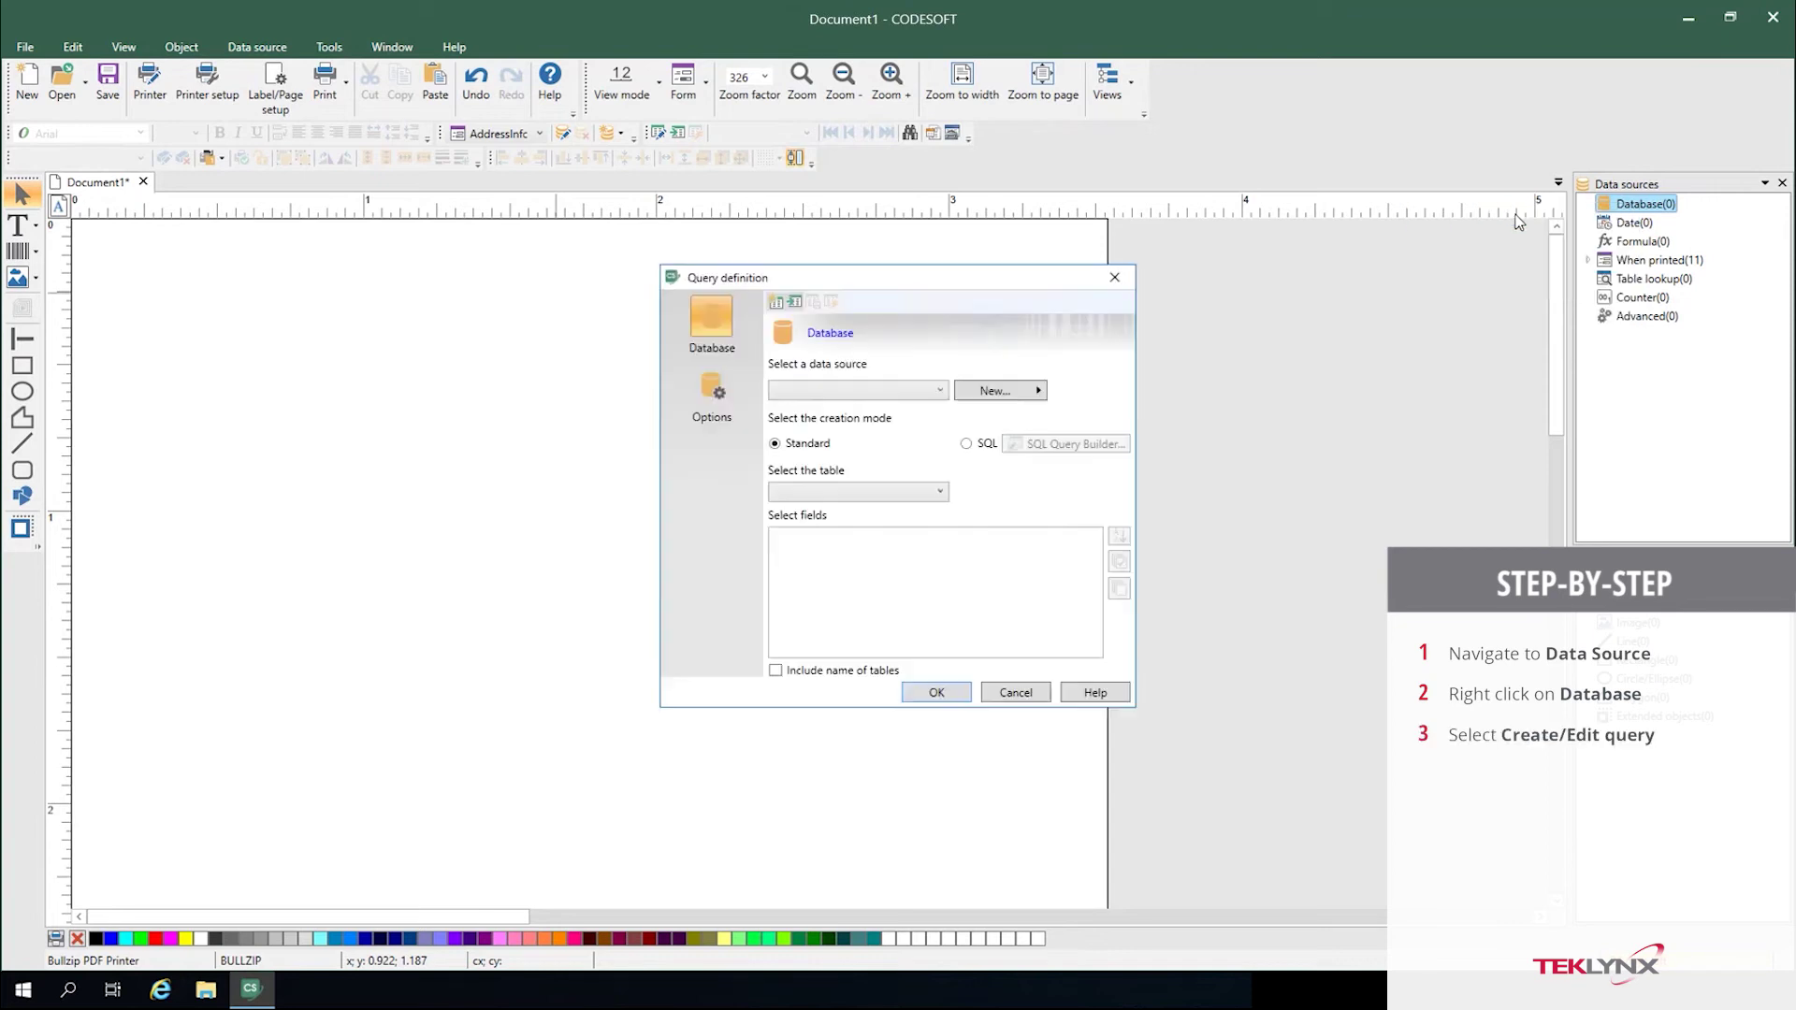
click(1028, 394)
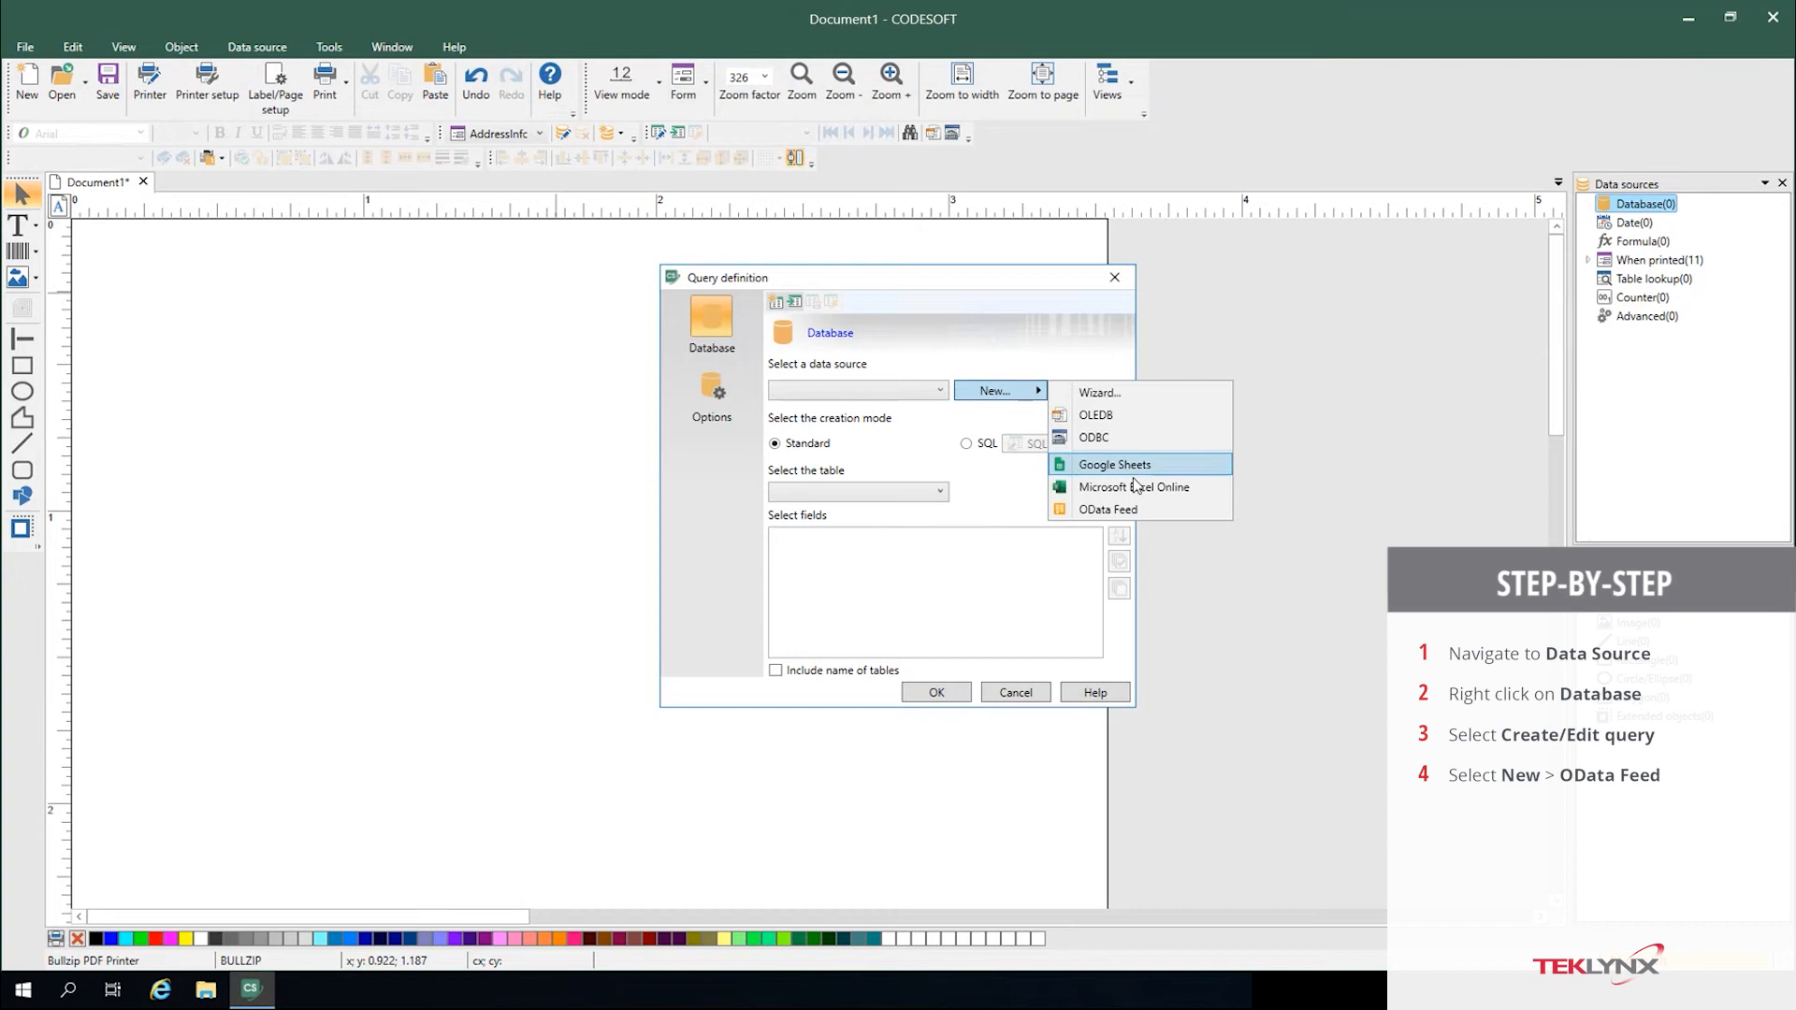
- Create an anonymous OData connection named SAMPLE ODATA with the TripPin People feed URL pasted in
click(1120, 512)
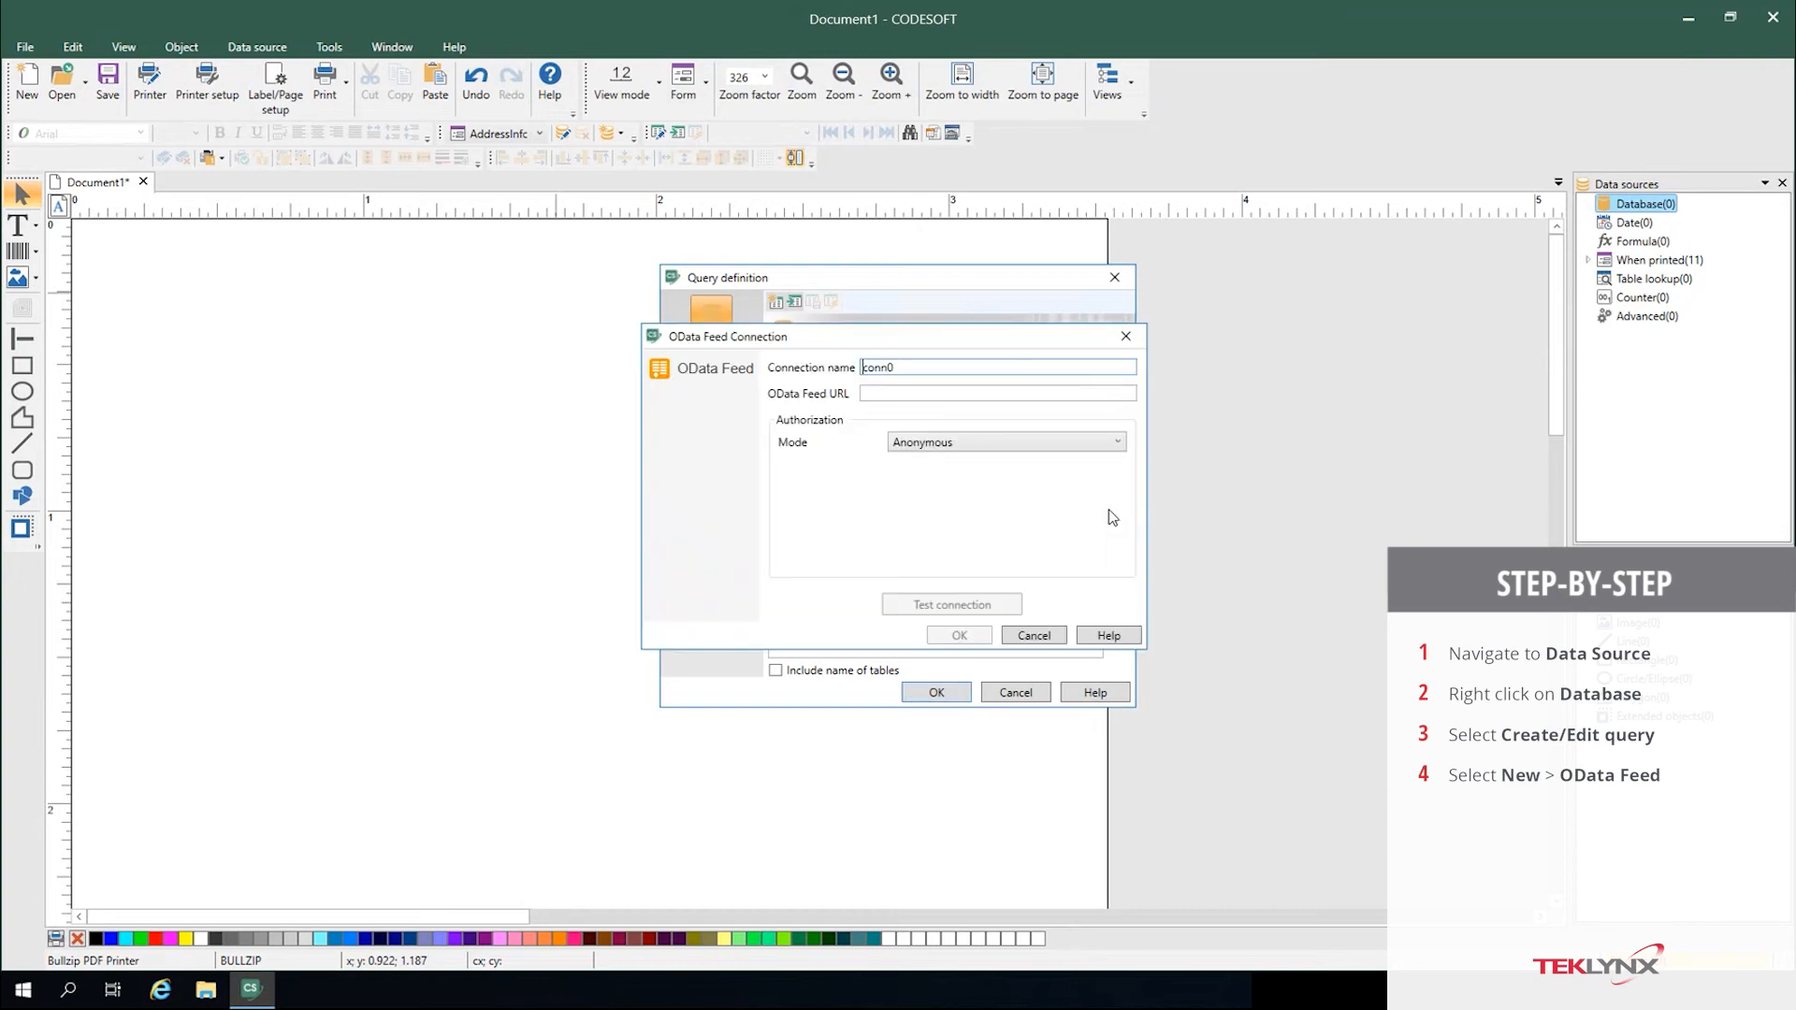
double_click(912, 371)
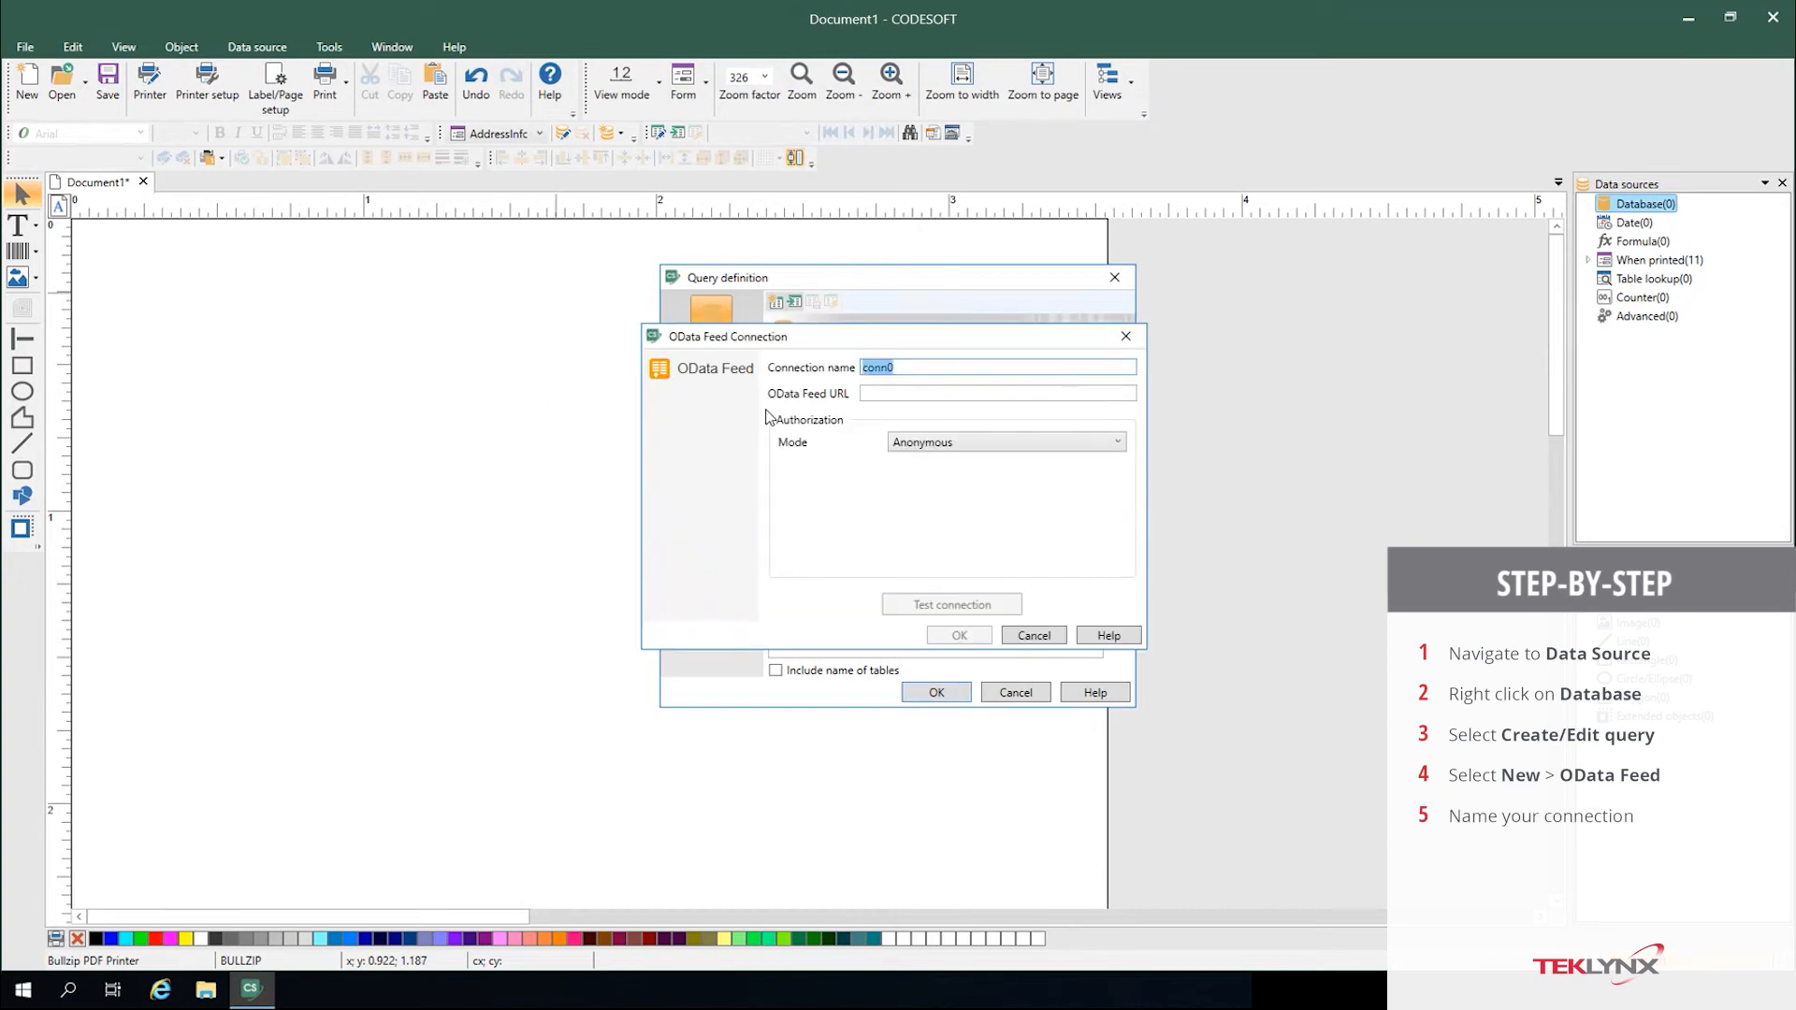
text(SAMPLE ODATA)
click(895, 393)
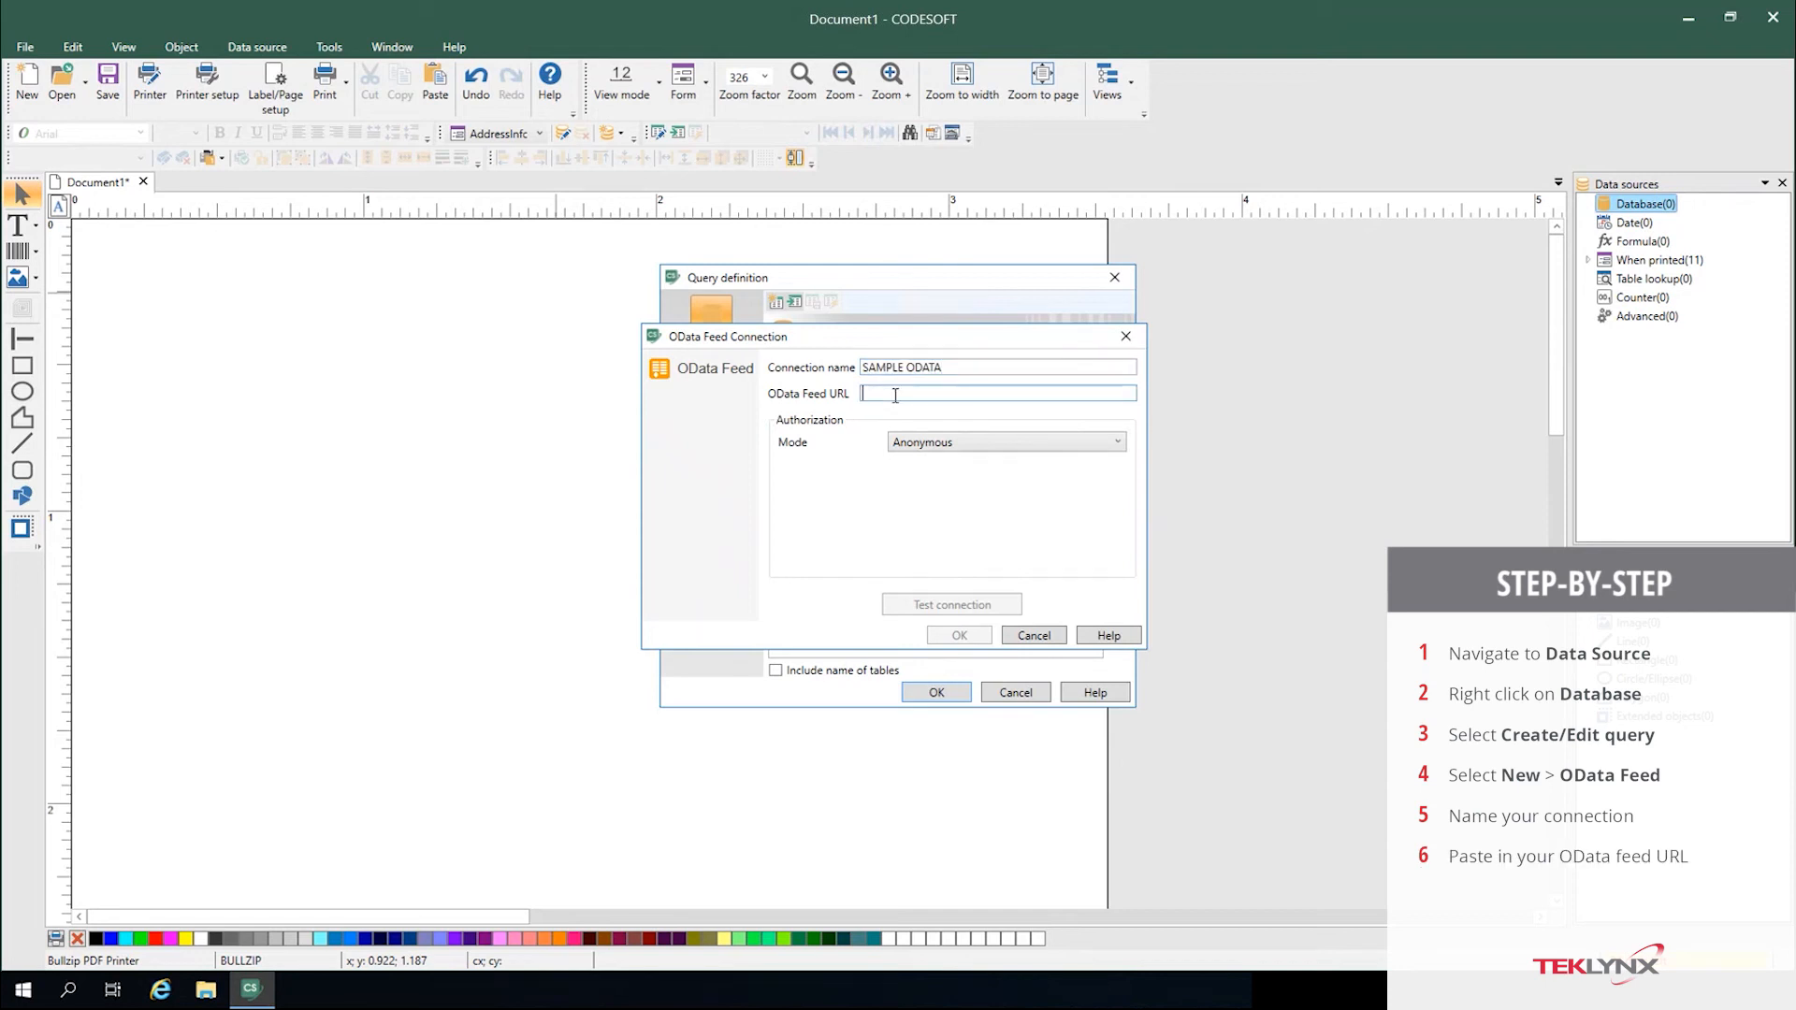
text(https://services.odata.org/TripPinRESTierService/People)
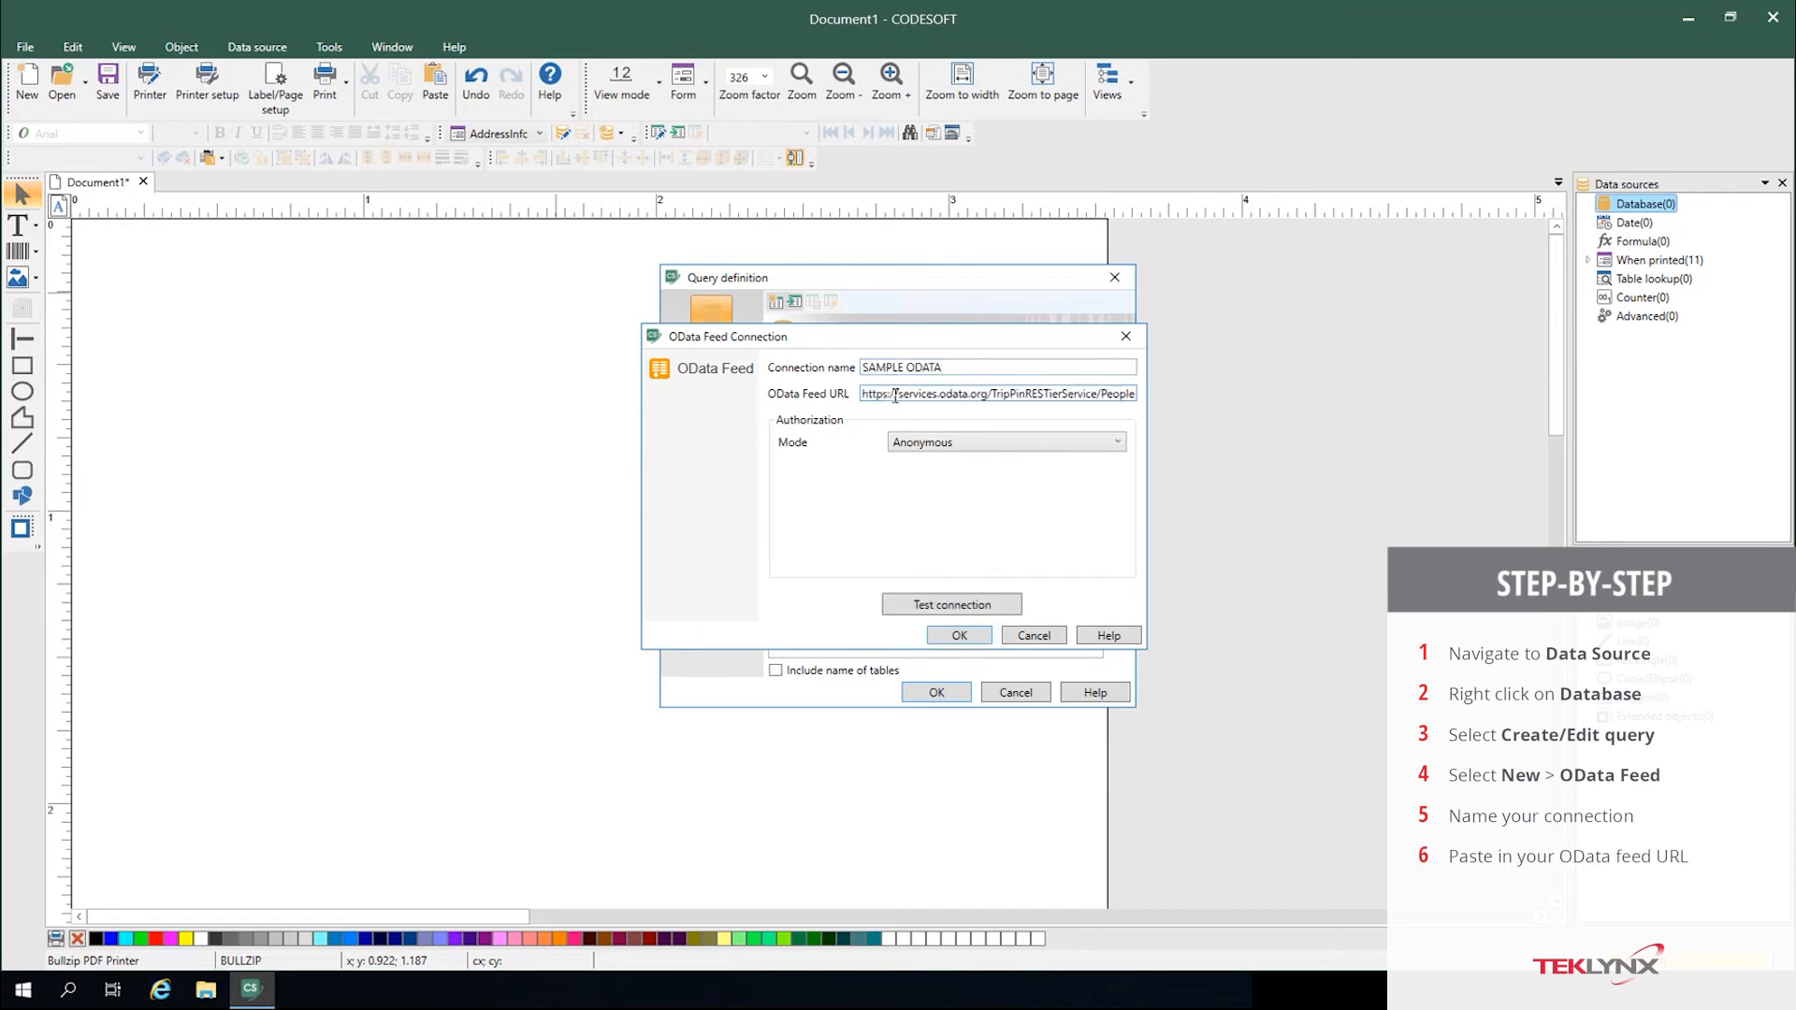
click(1121, 443)
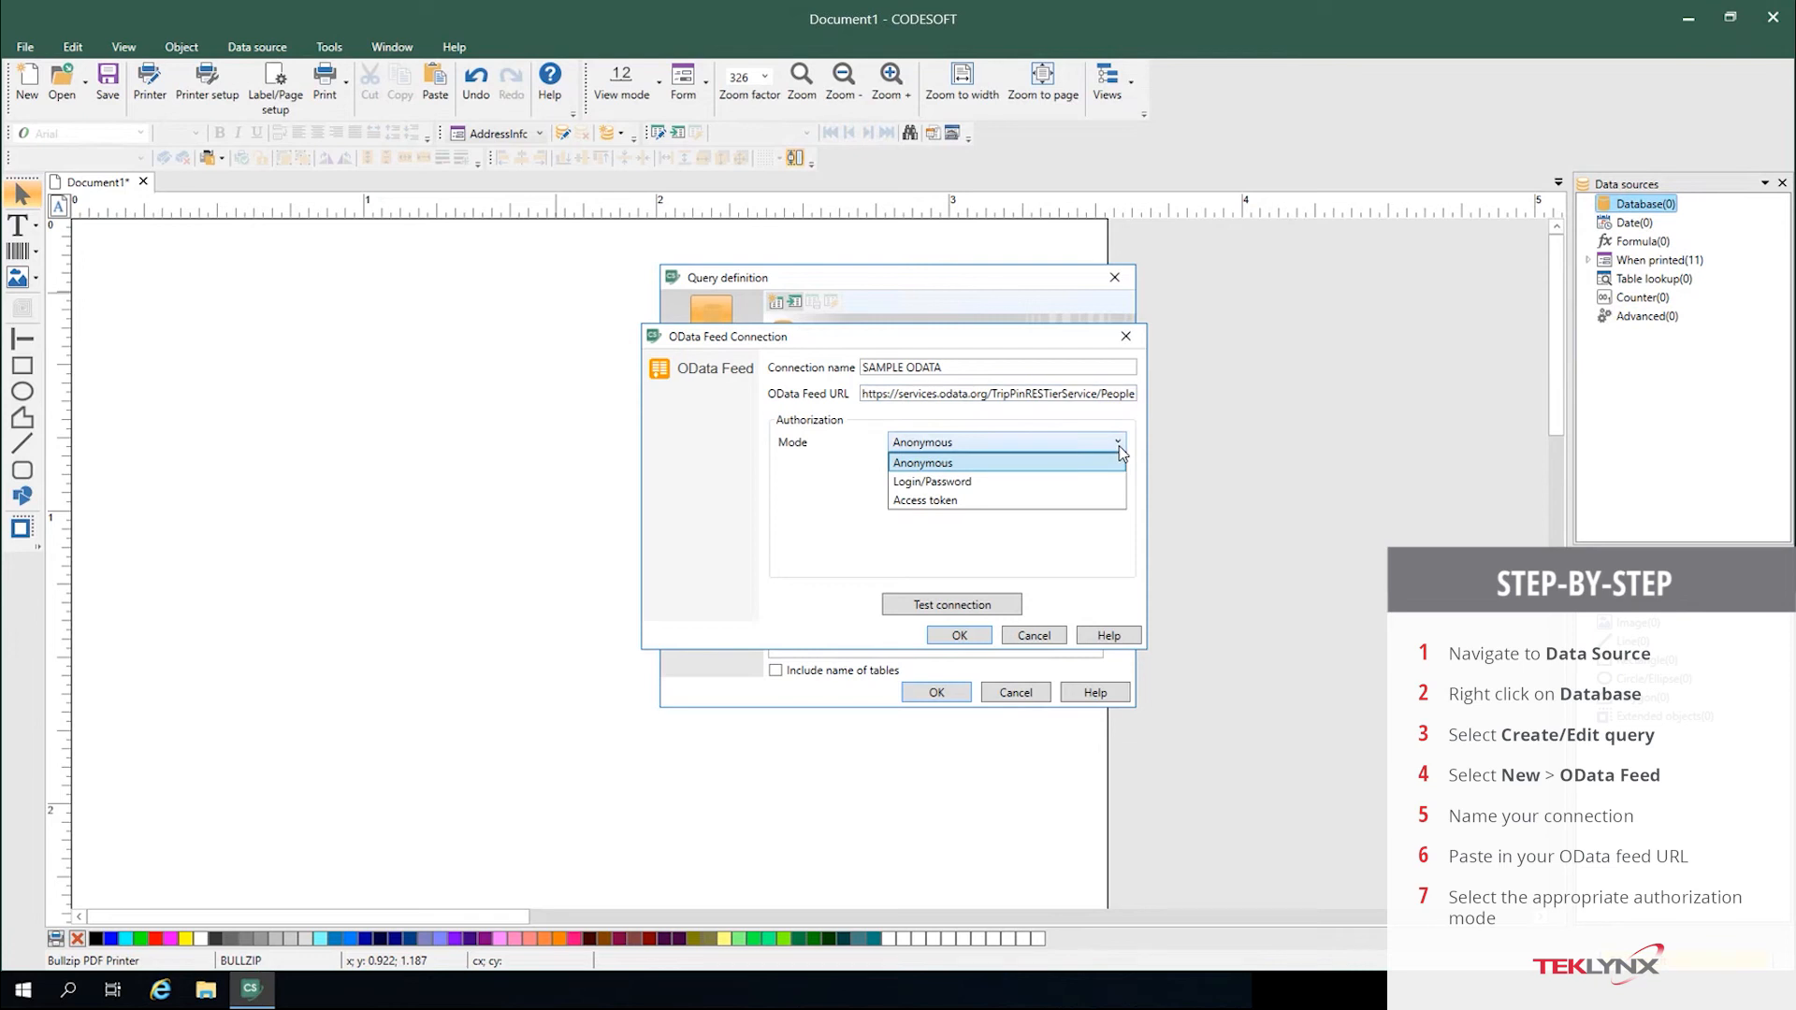
click(1025, 420)
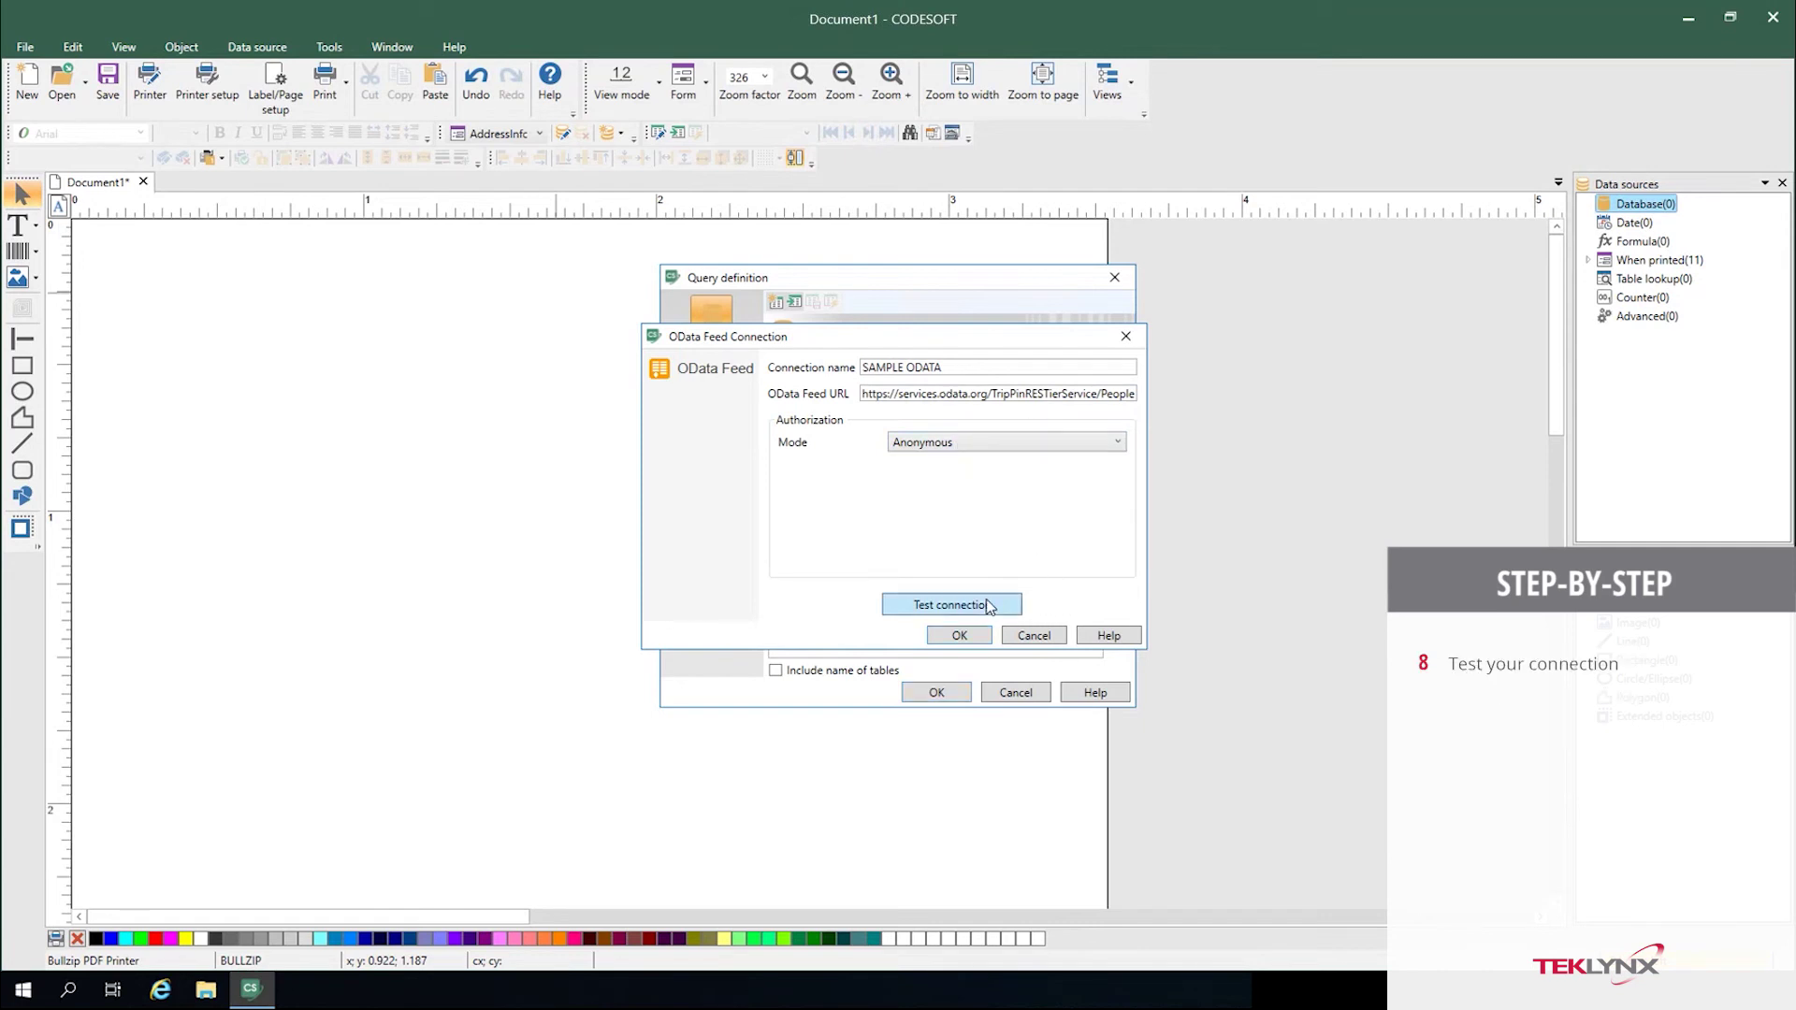
- Test the connection successfully and save it as the query's data source
click(988, 606)
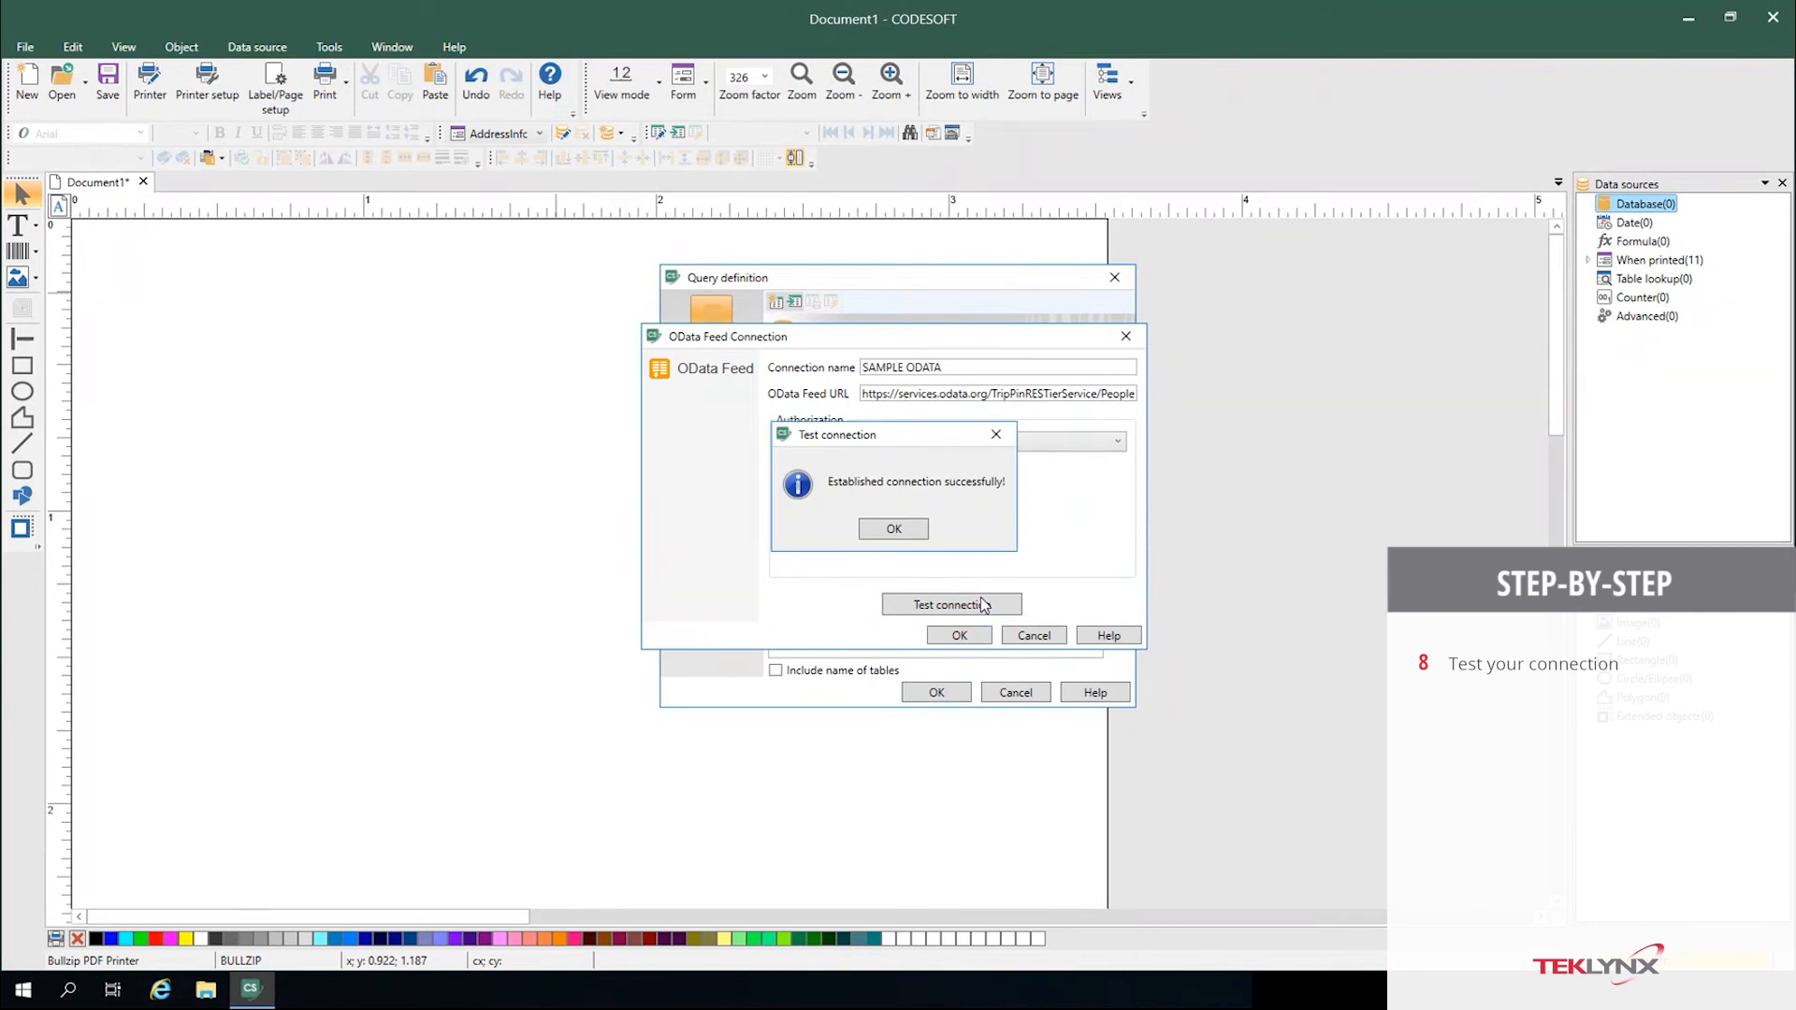
click(894, 529)
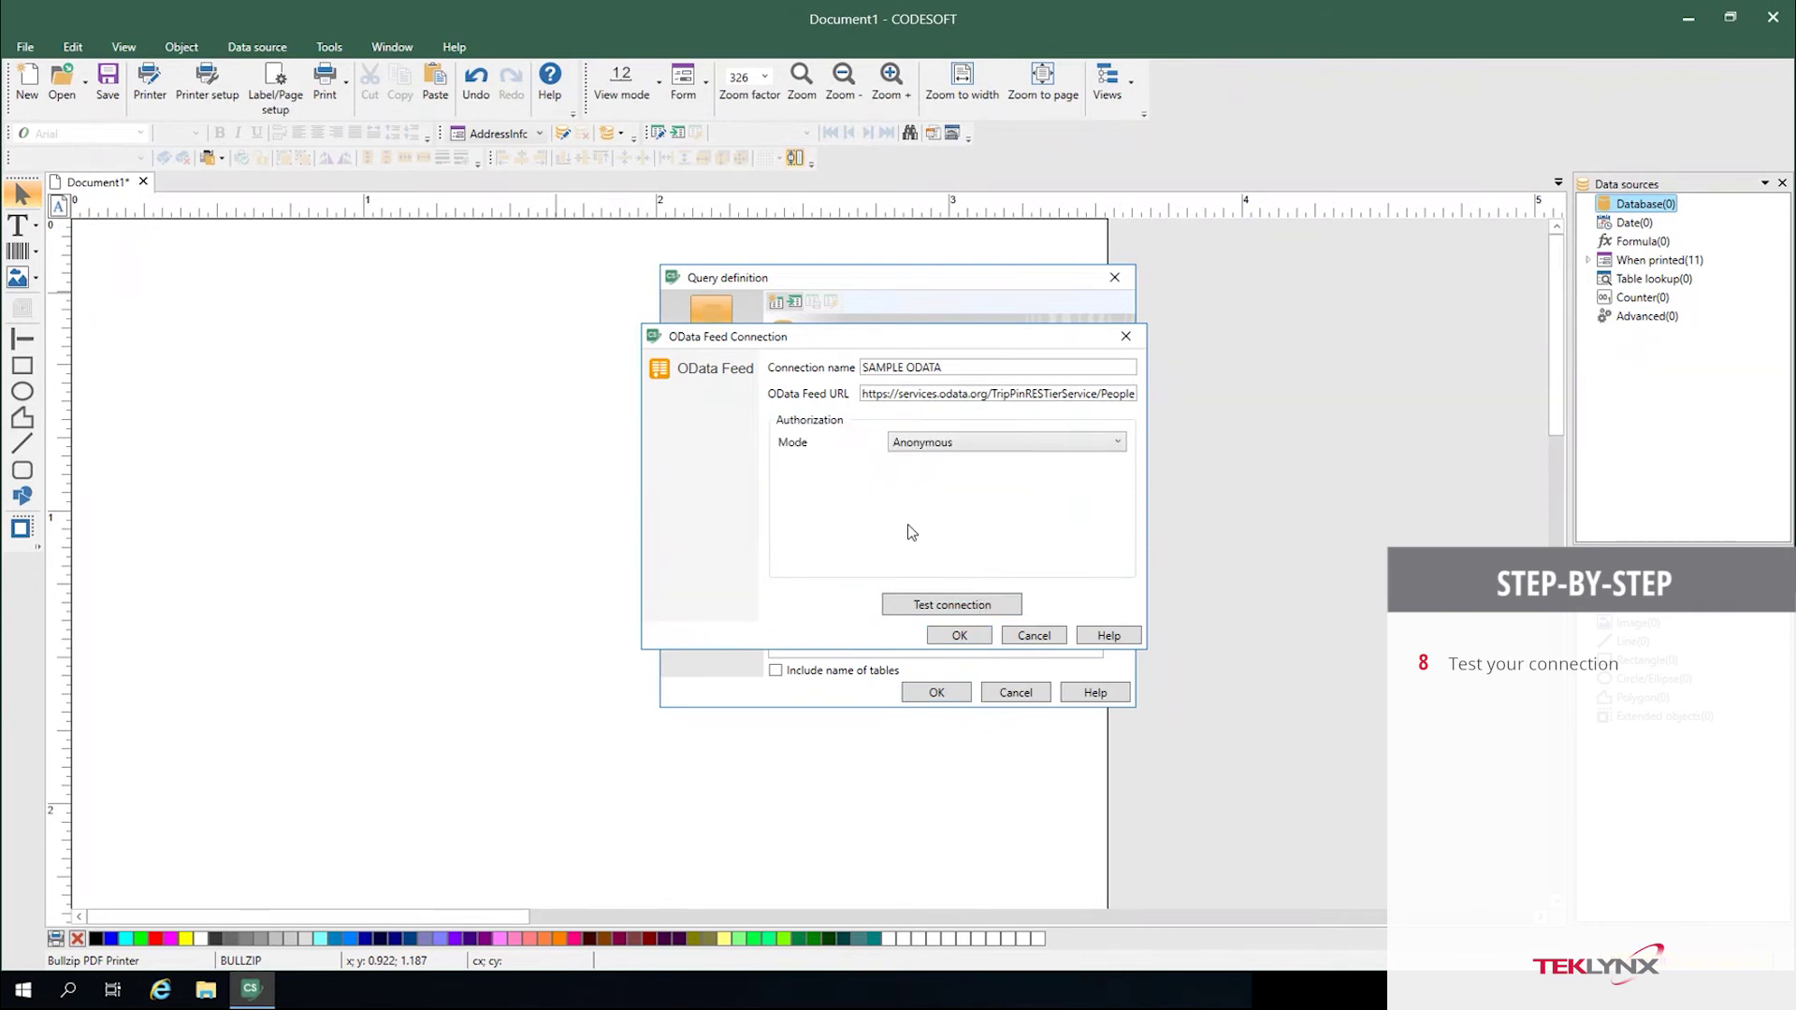
click(959, 638)
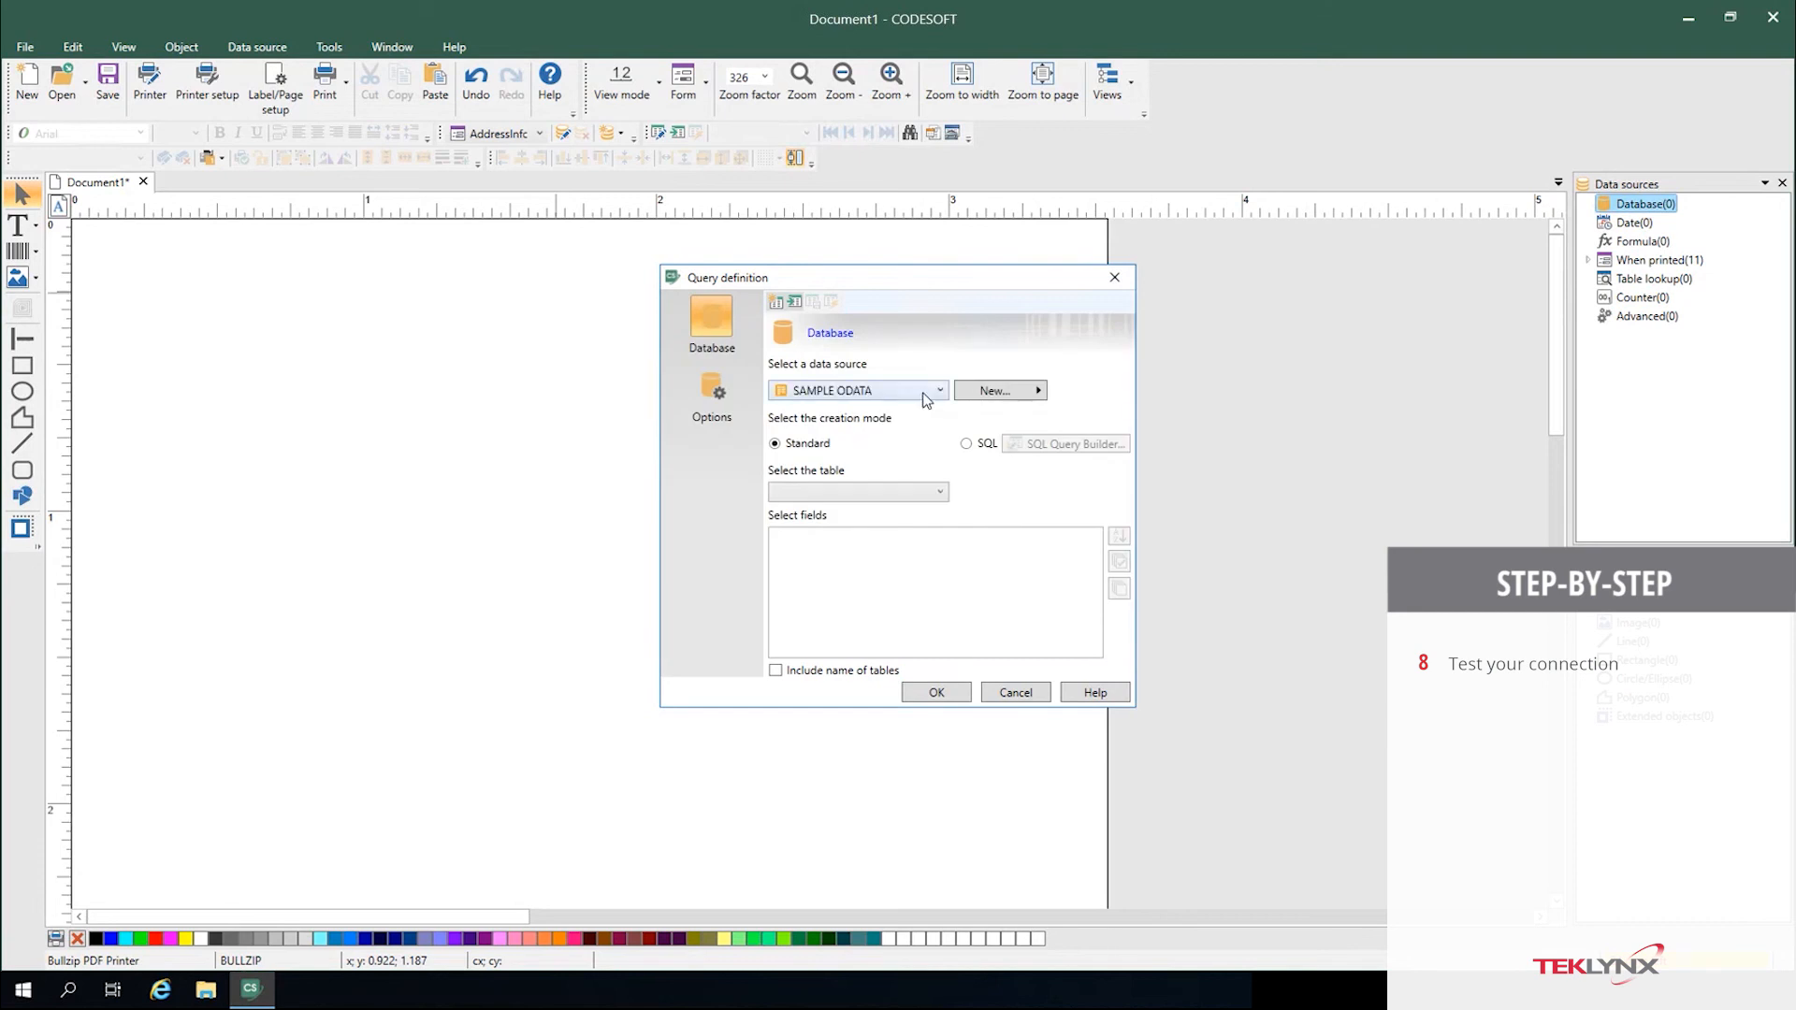
- Use the Person table from the feed for the query
click(942, 489)
click(778, 514)
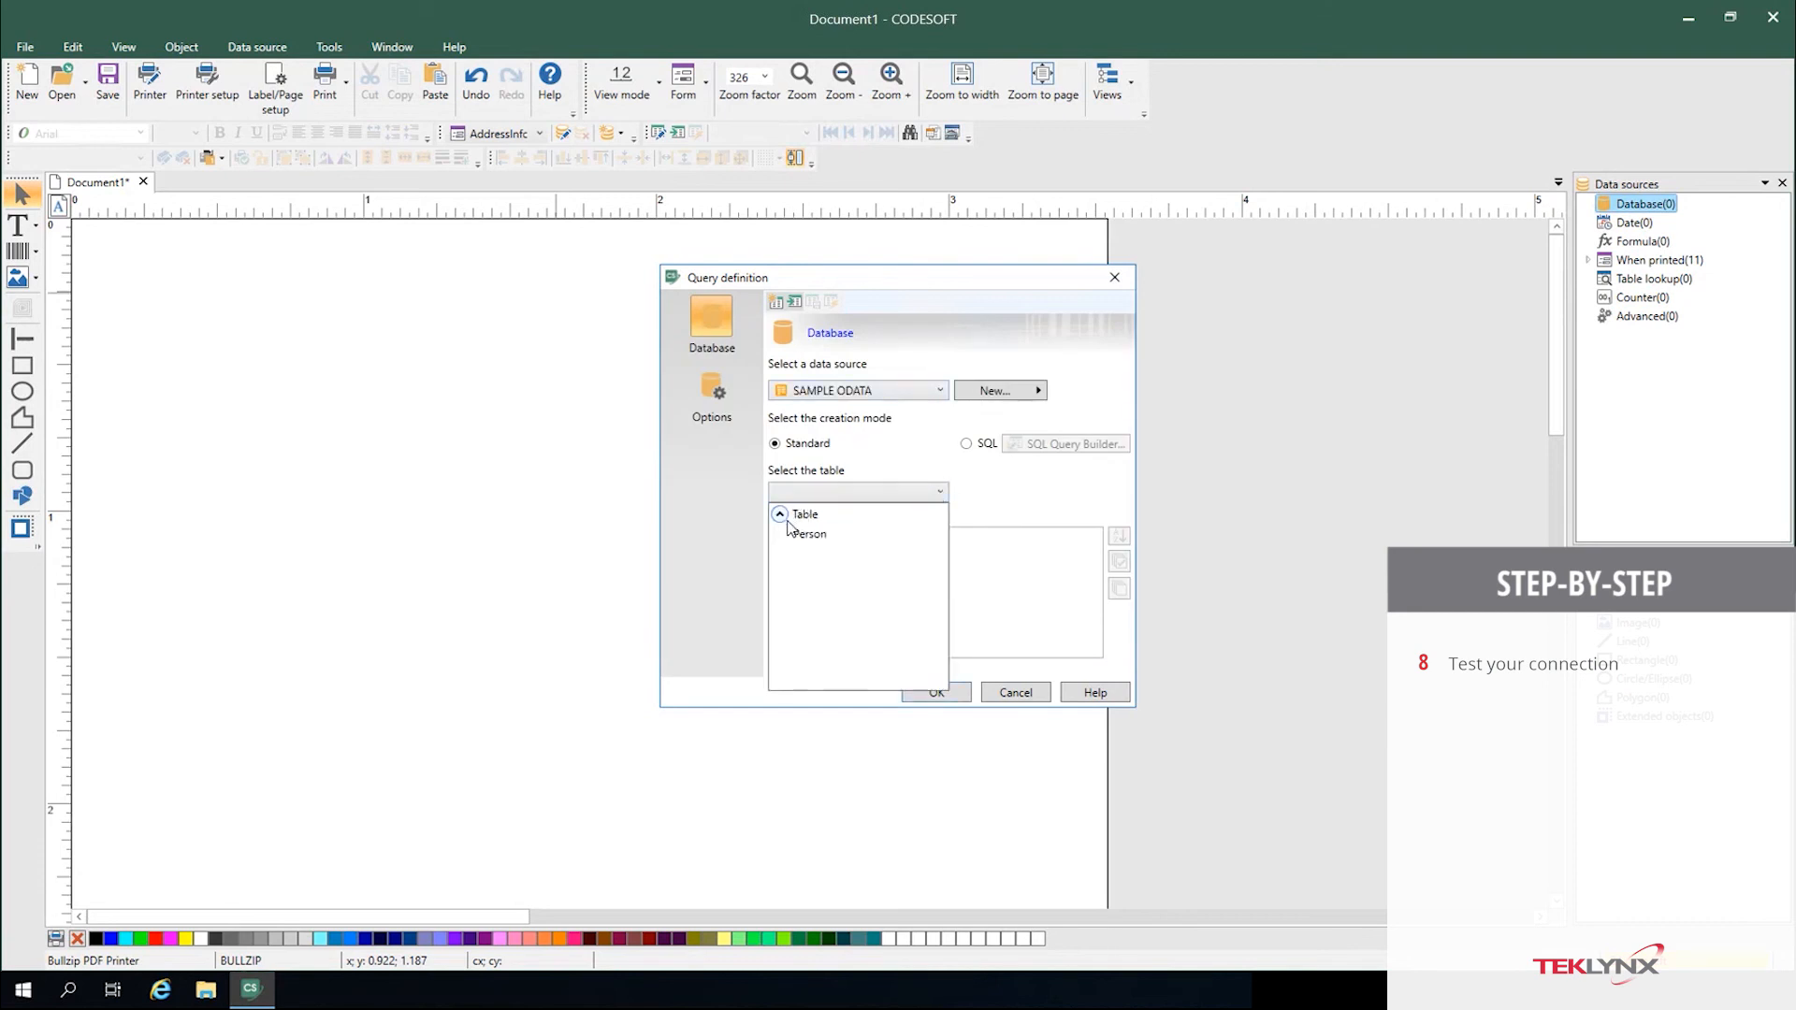
click(820, 536)
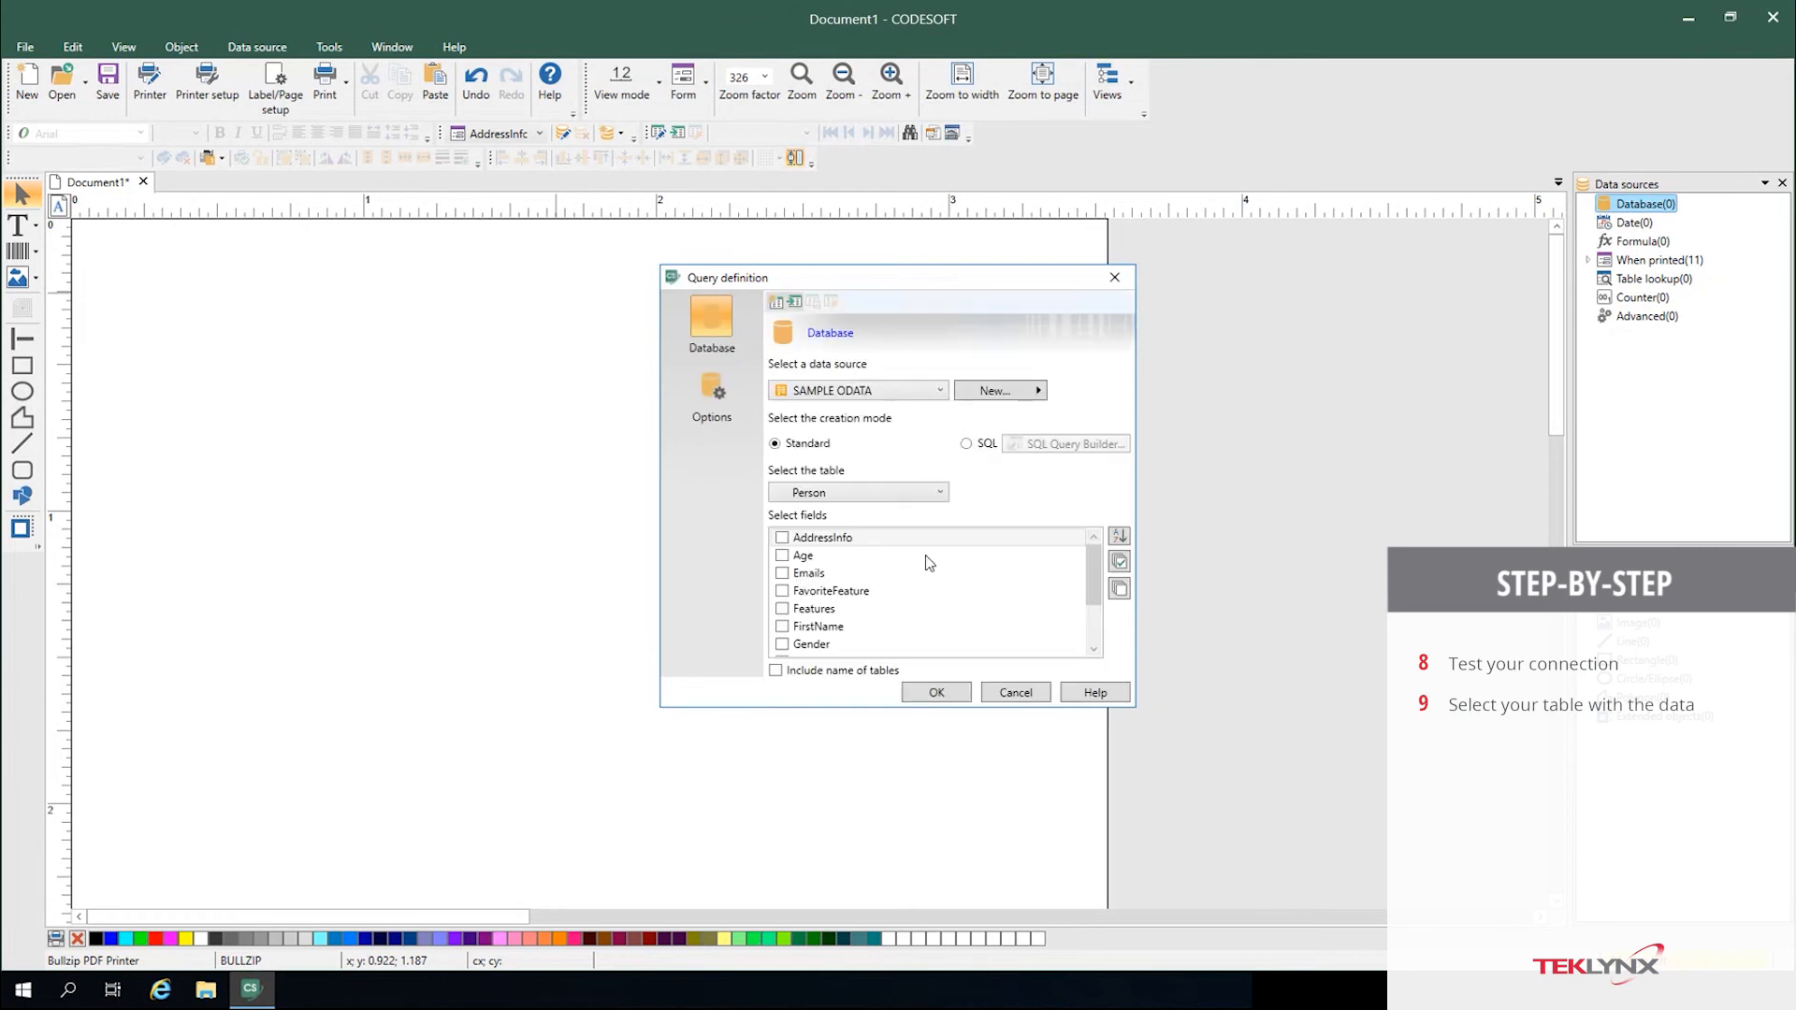
scroll(926, 562, down, 3)
- Include the FirstName, LastName and Gender fields and confirm the query
click(897, 572)
click(781, 573)
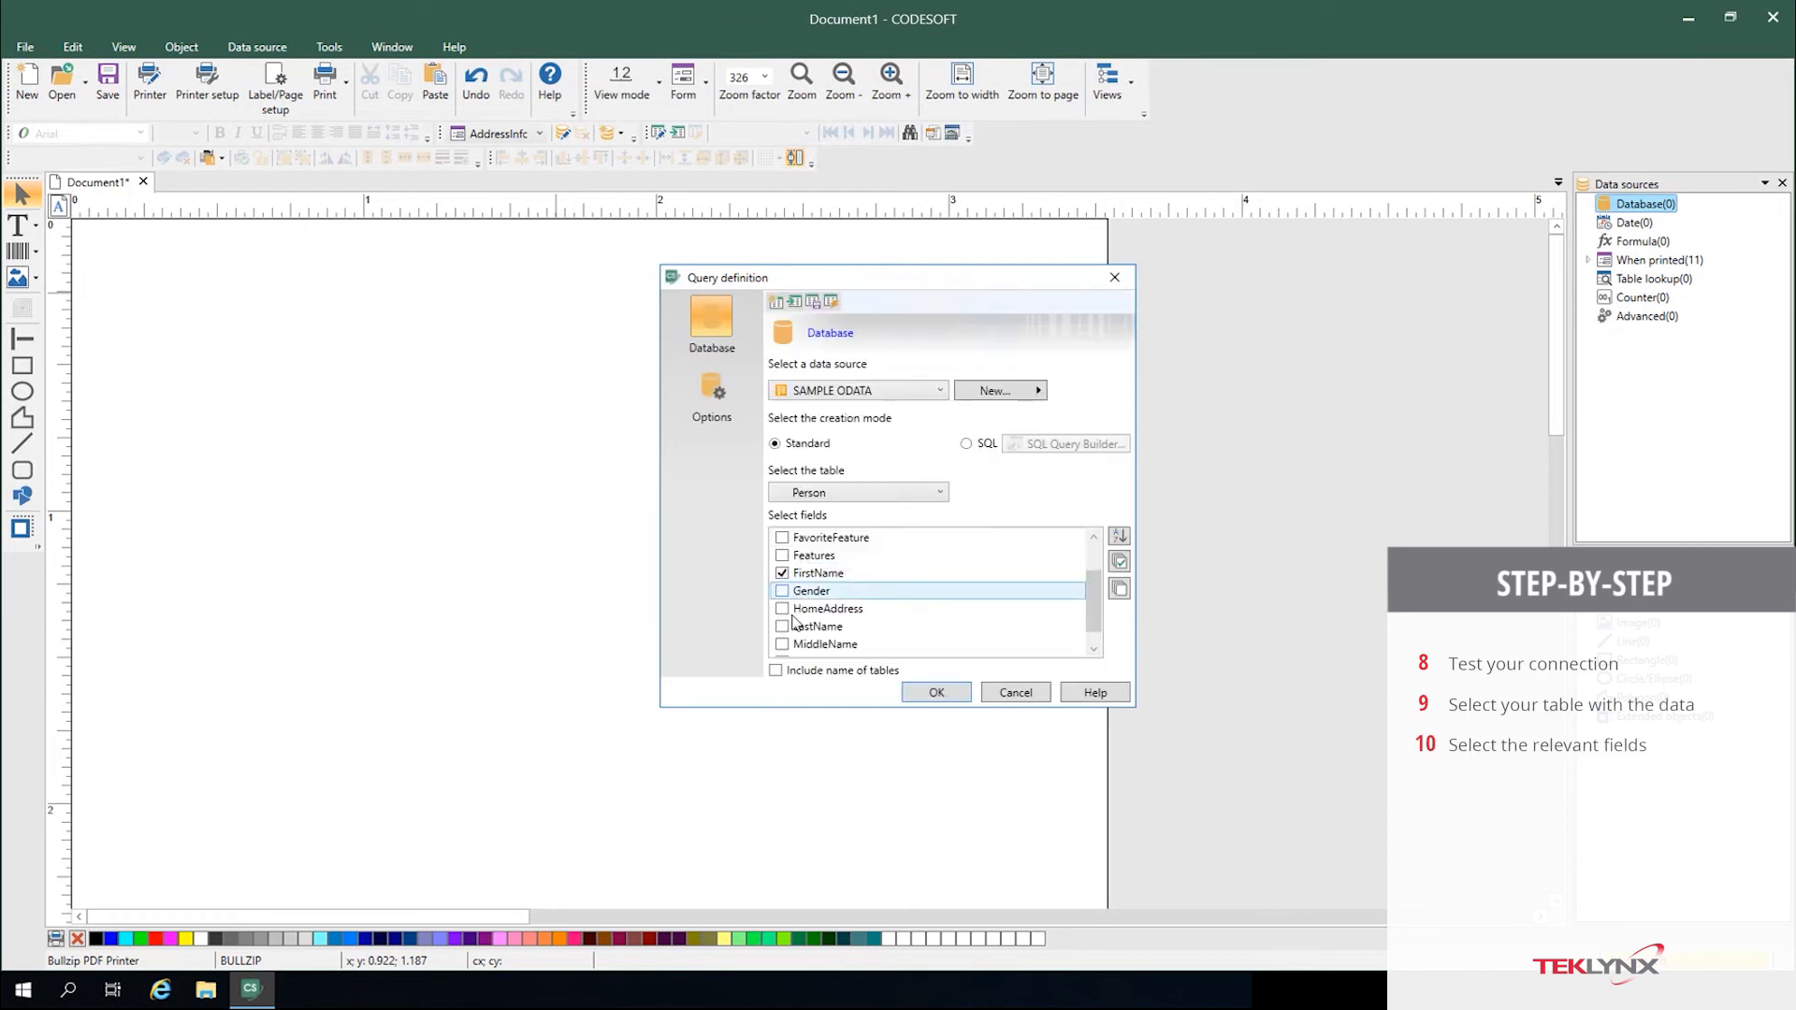
click(782, 644)
click(781, 643)
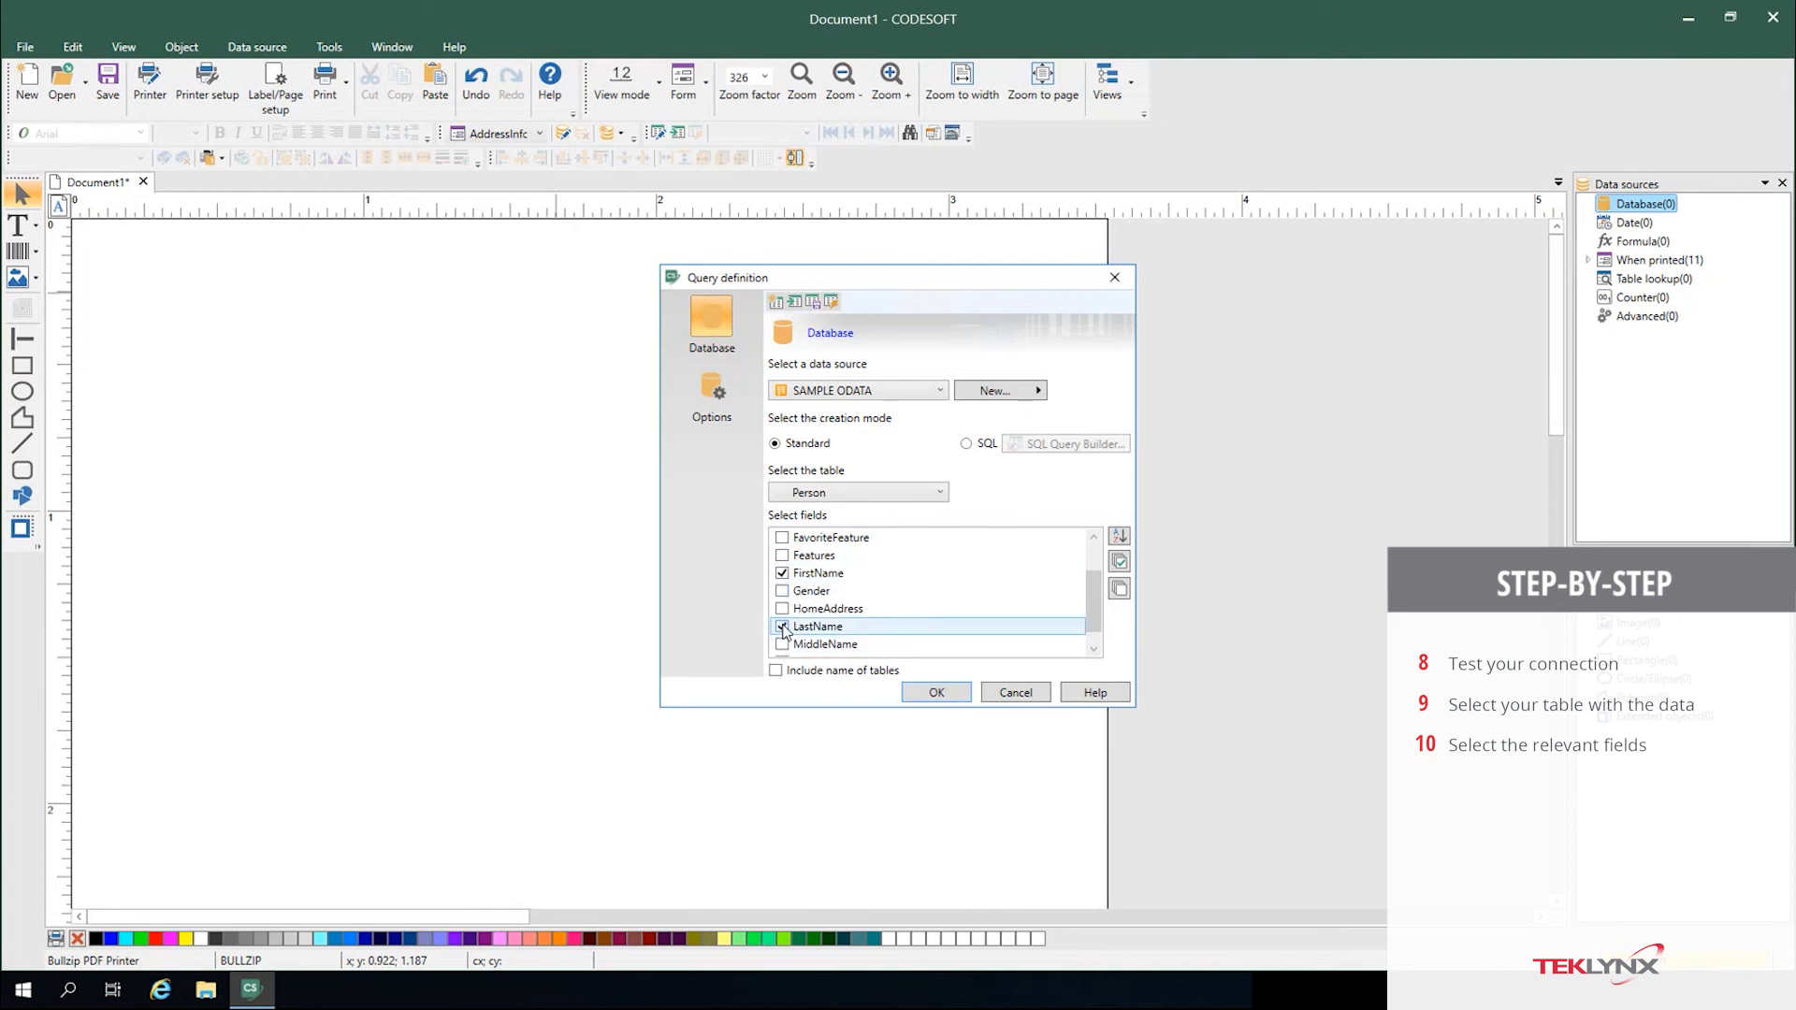
click(815, 607)
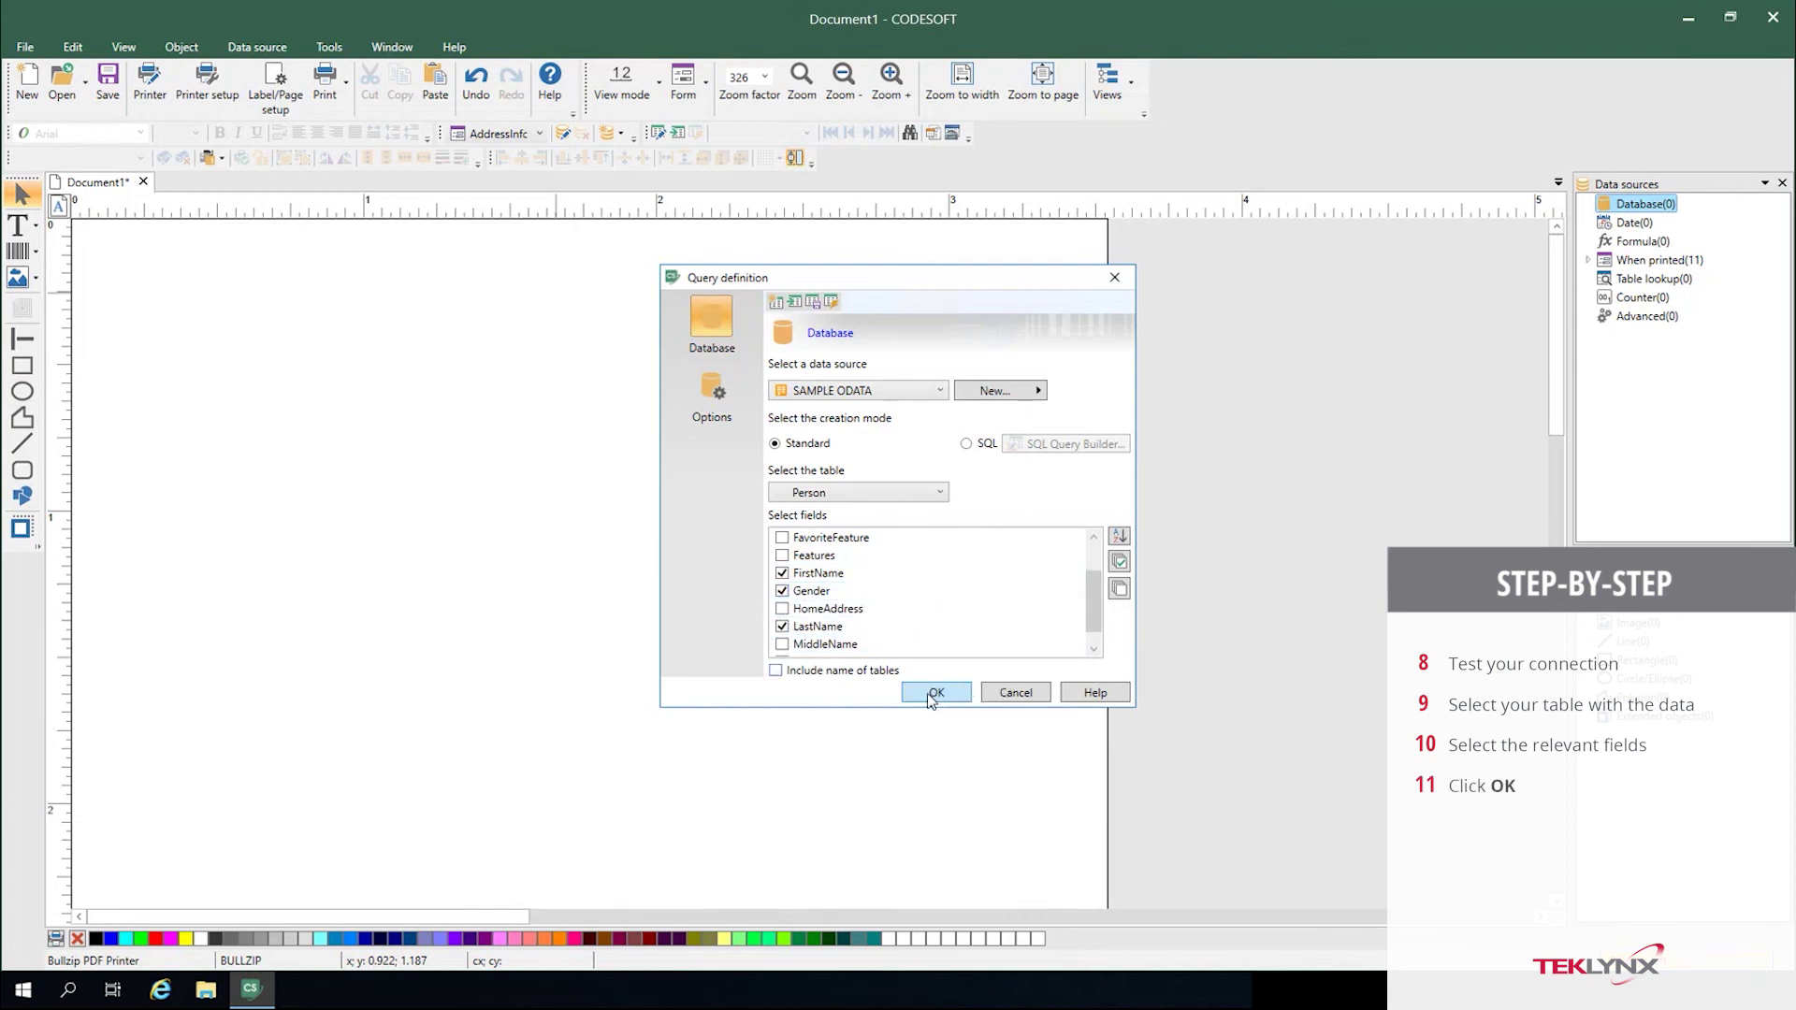
click(930, 698)
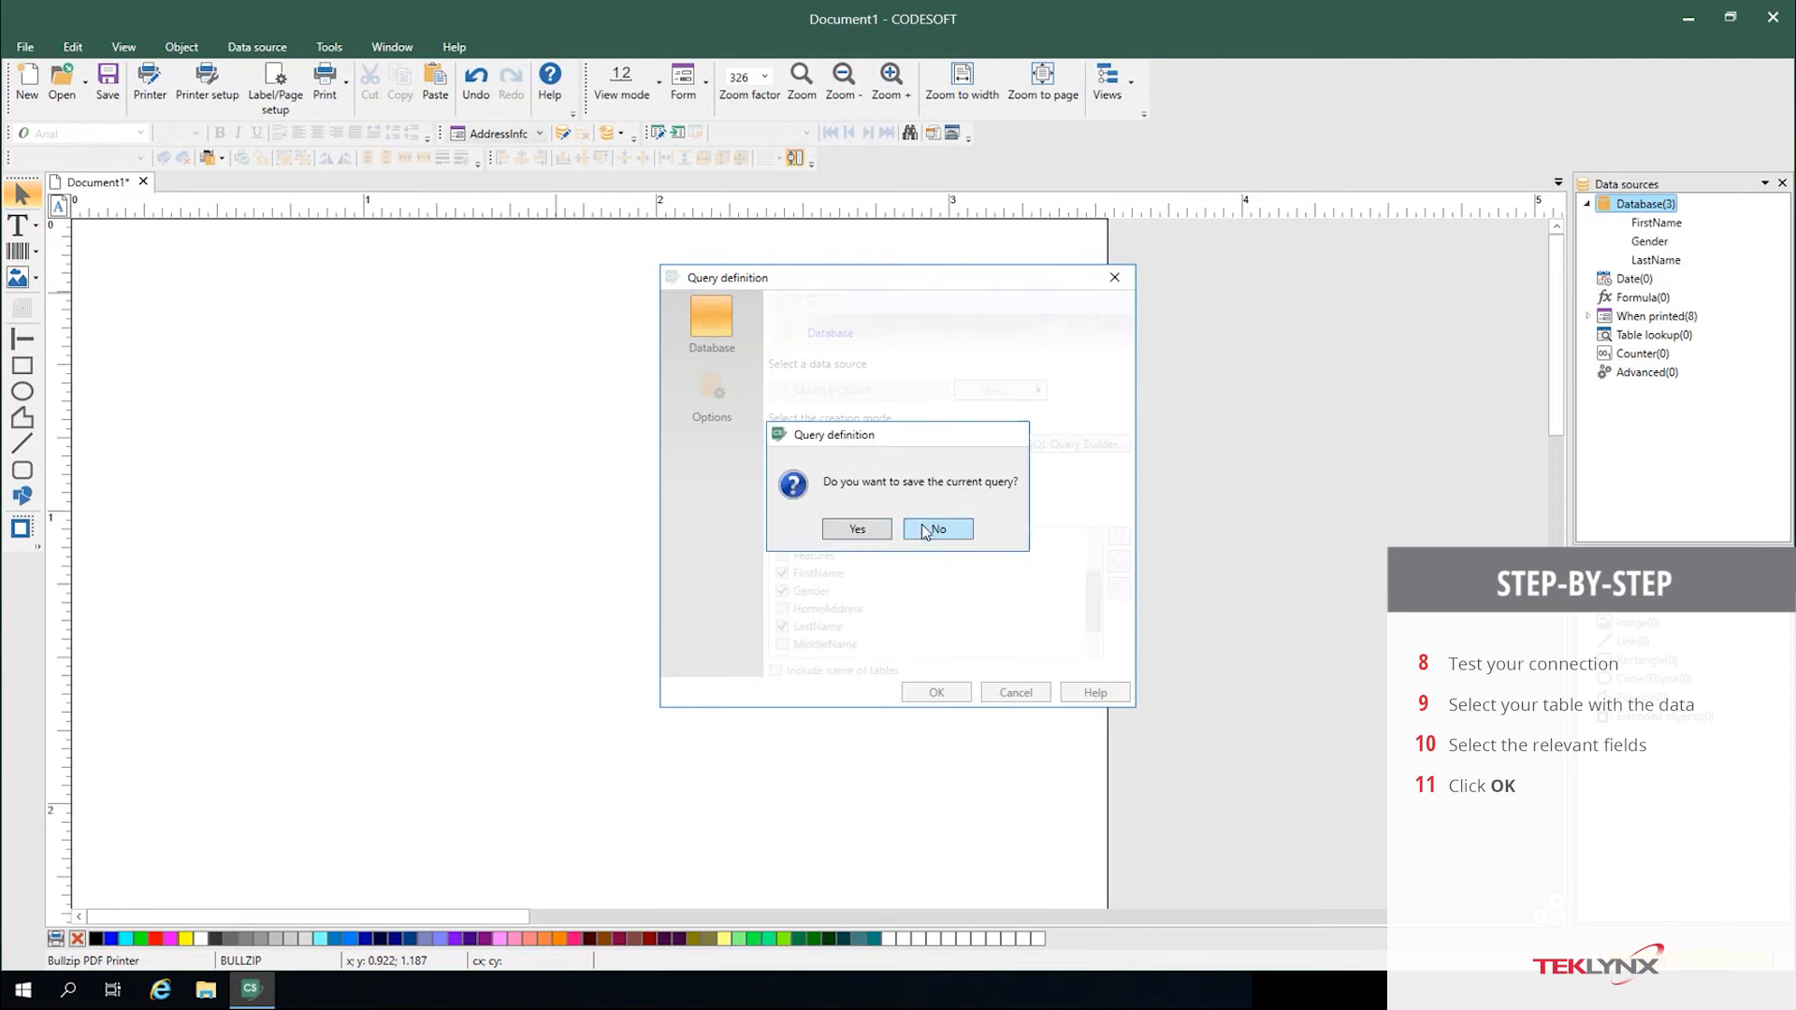
- Decline saving the query and place FirstName on the label as a text object
click(935, 529)
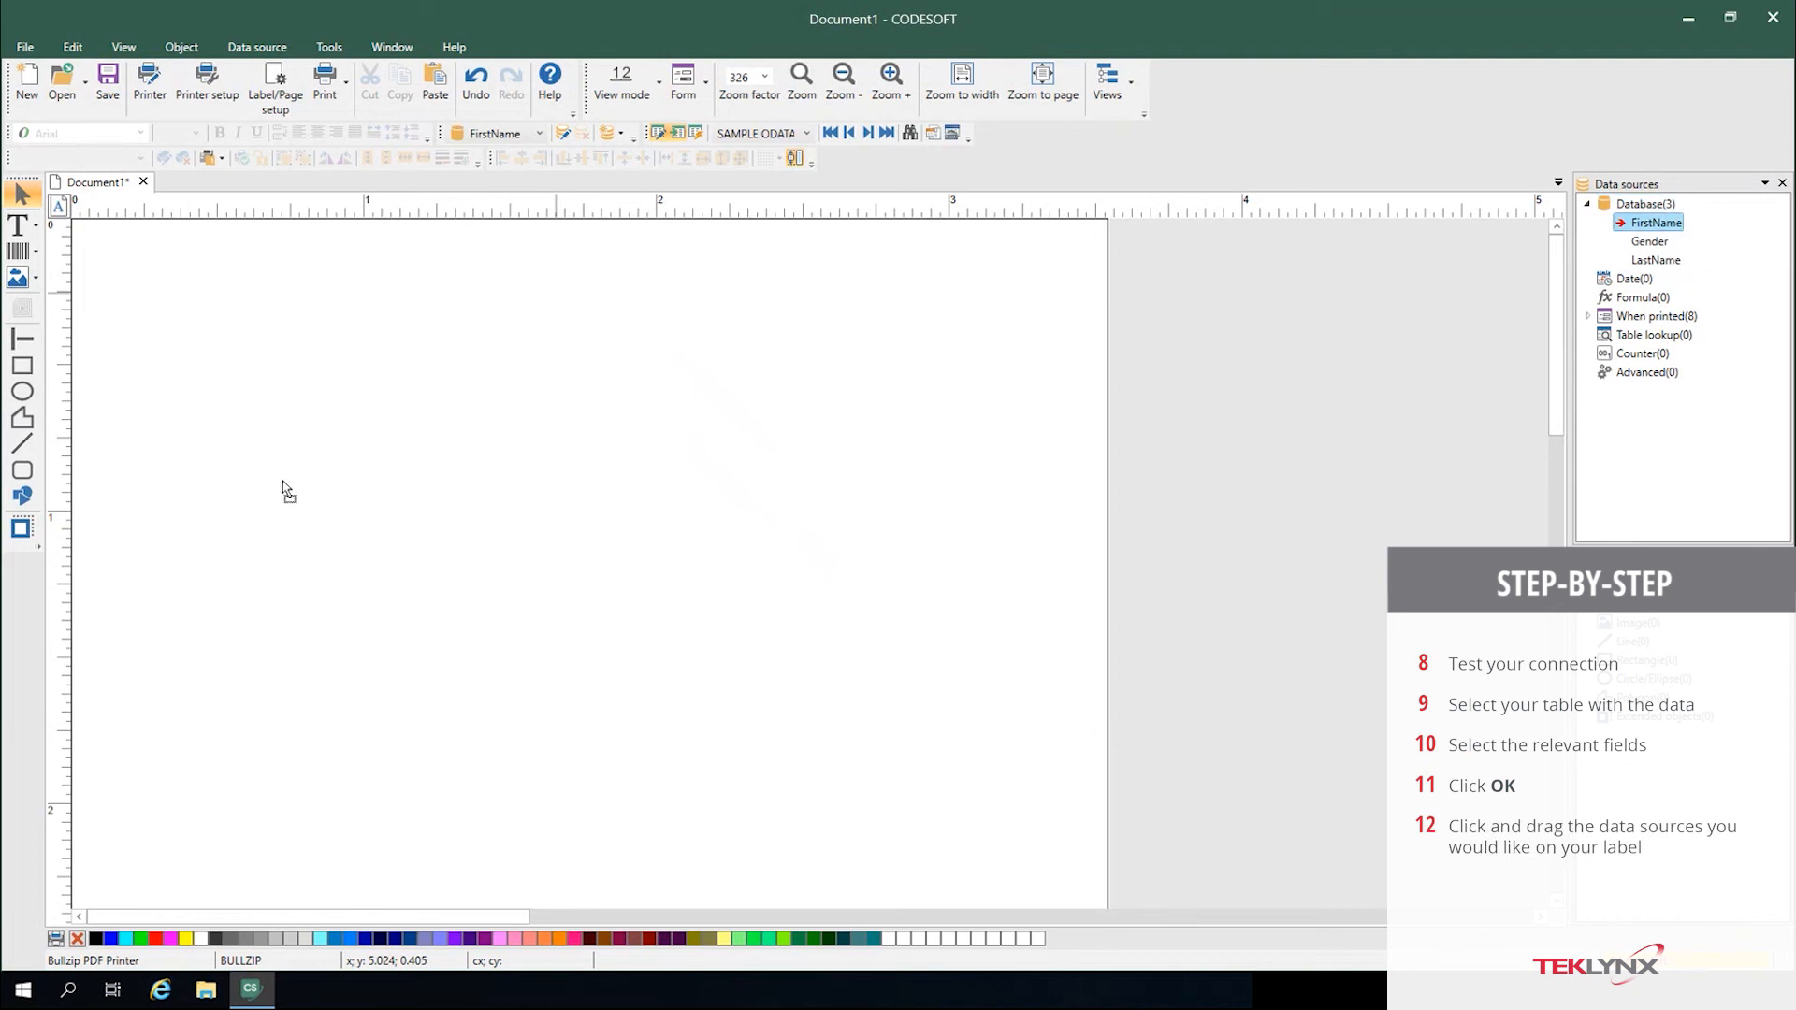
drag(1656, 221, 256, 508)
click(297, 538)
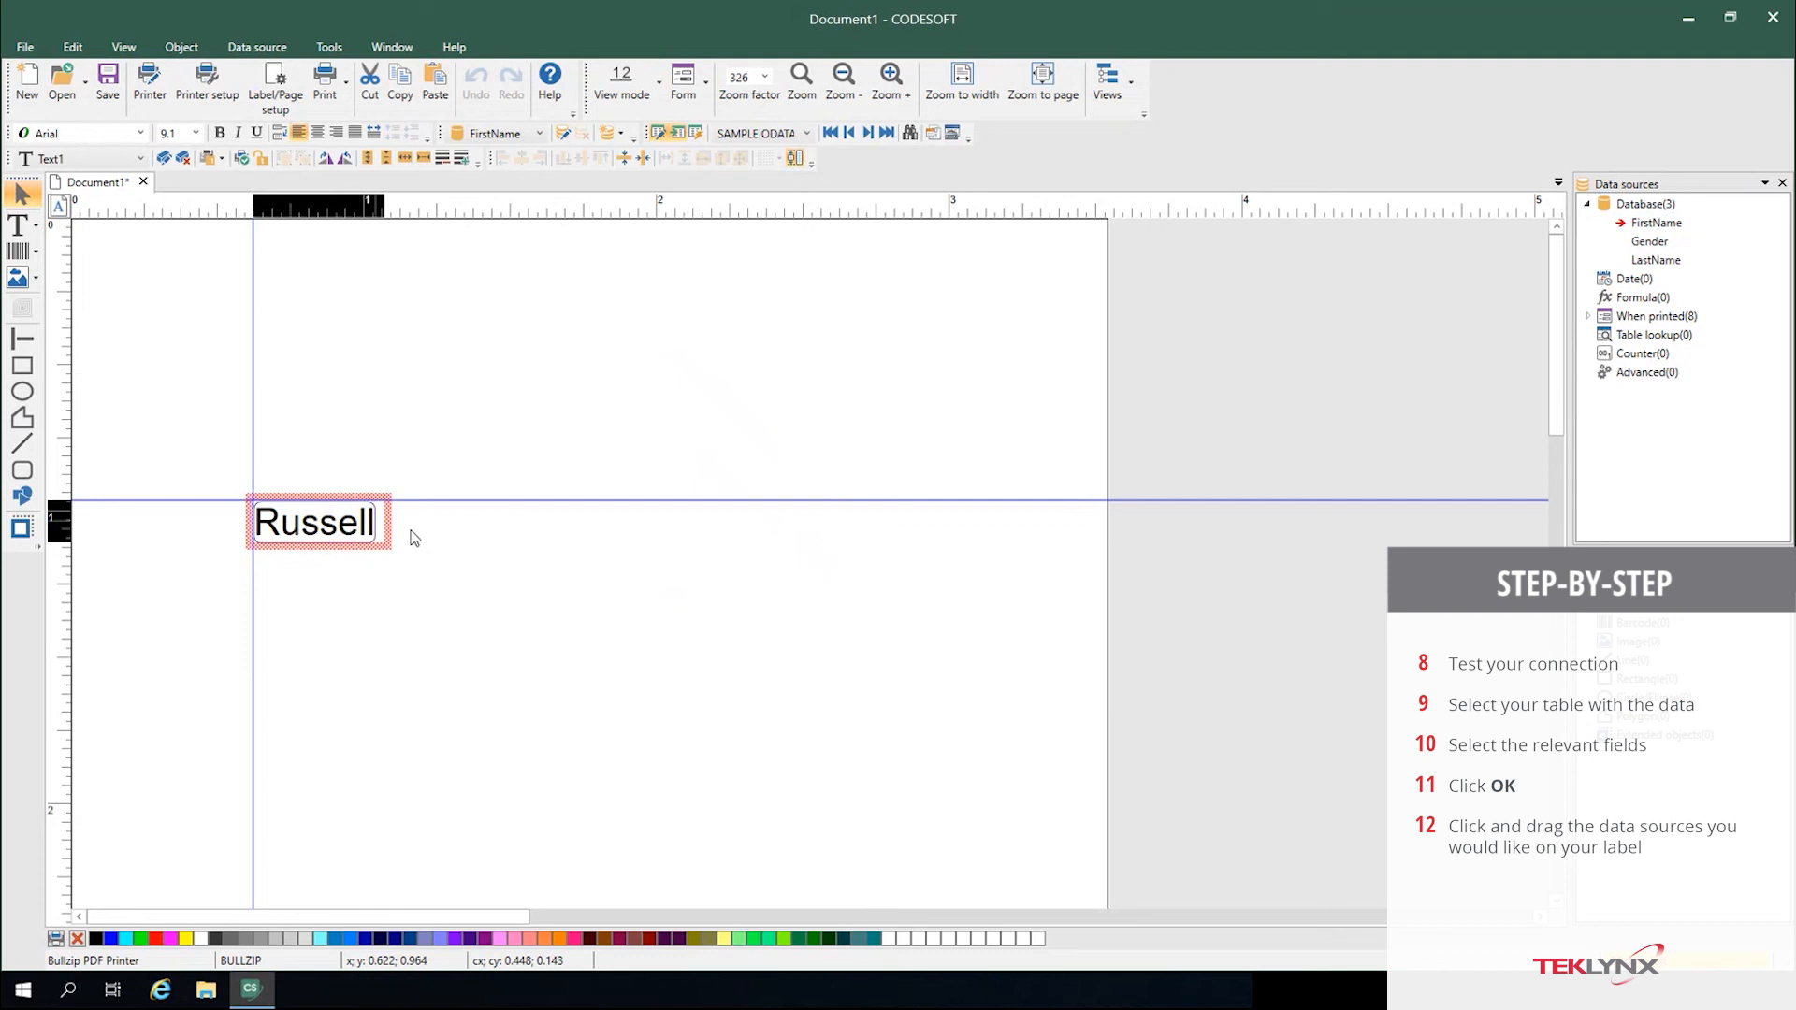
- Place LastName beside it and Gender further right as text objects
drag(1663, 261, 389, 525)
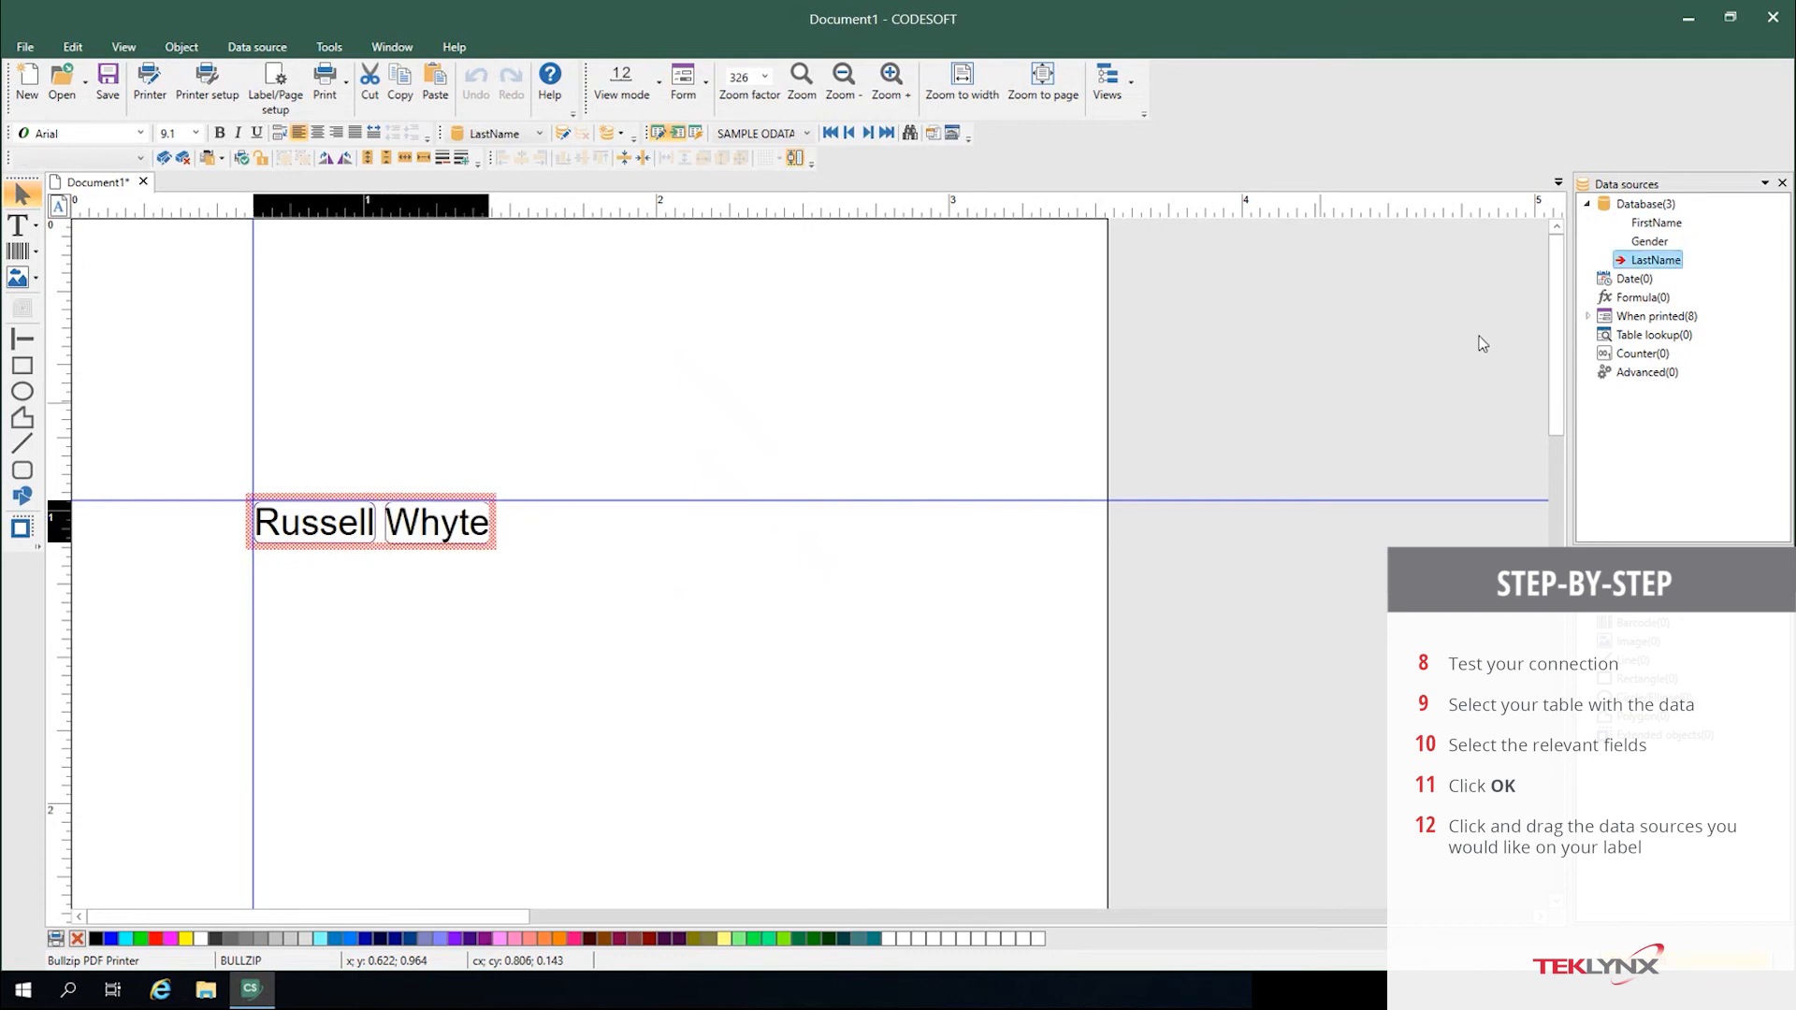
mouse_move(1650, 242)
mouse_down()
mouse_move(499, 539)
mouse_move(905, 522)
mouse_up()
click(537, 563)
click(822, 320)
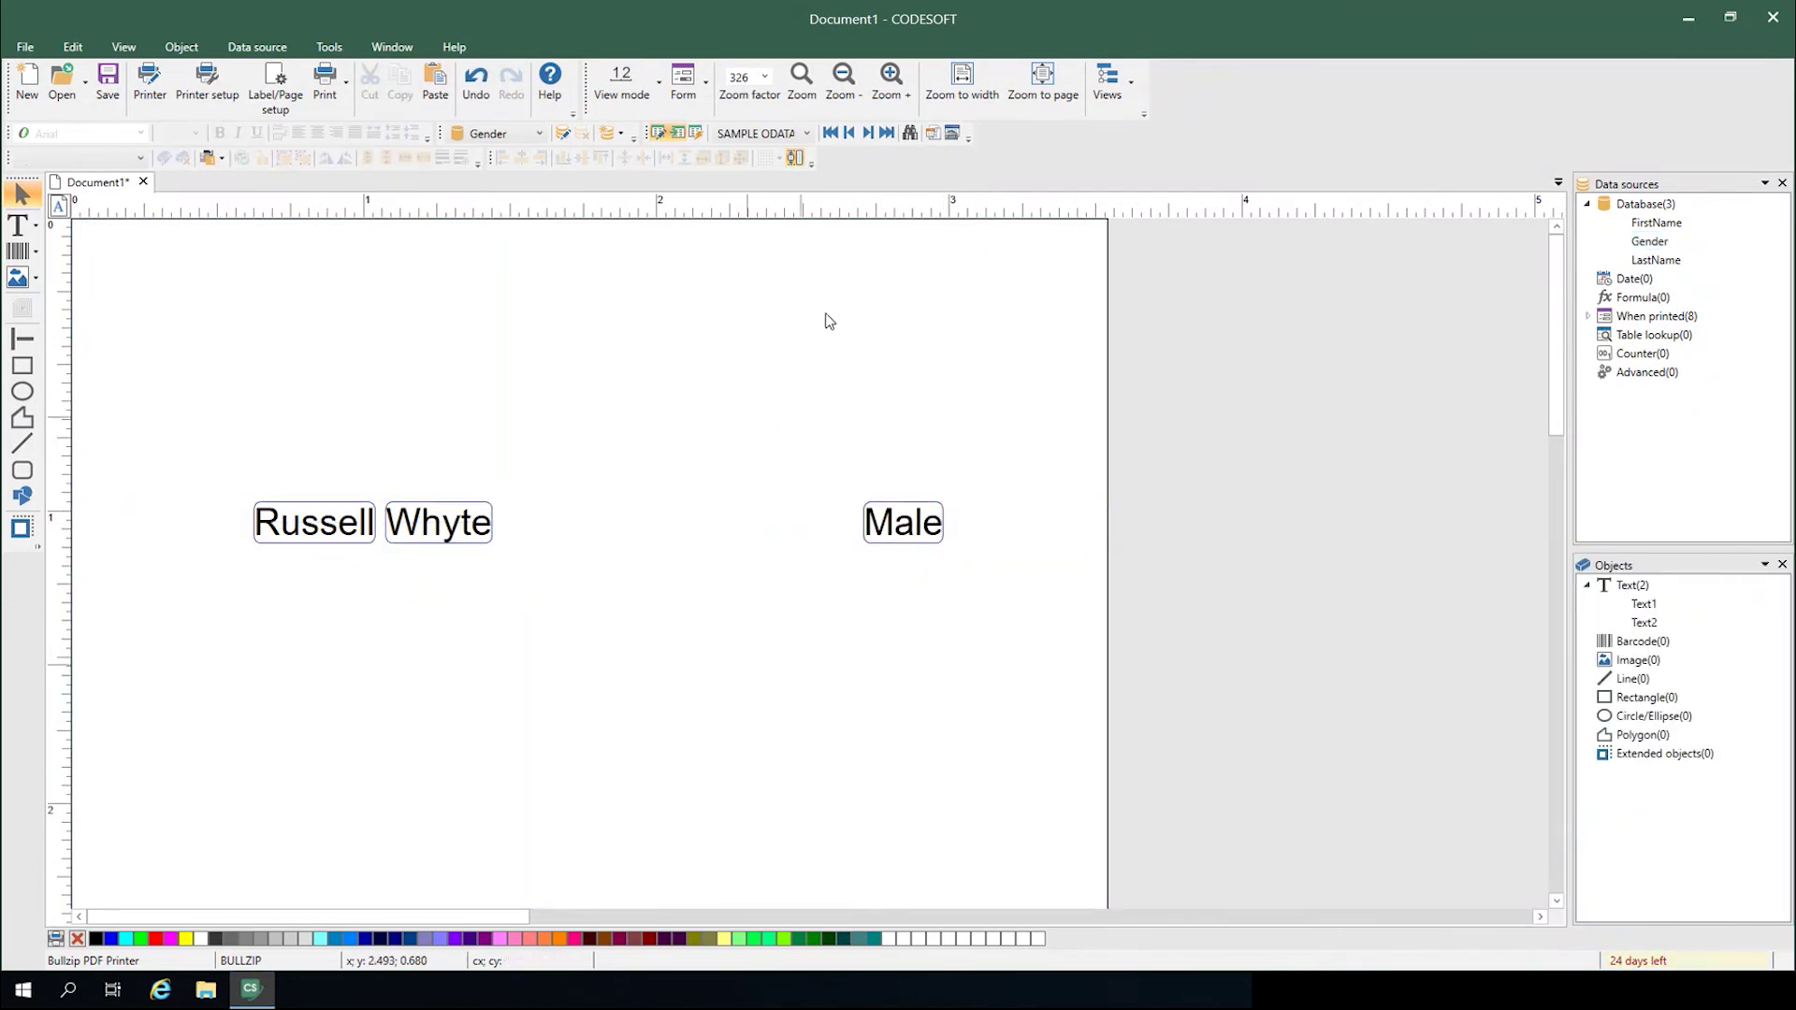
click(868, 134)
click(868, 134)
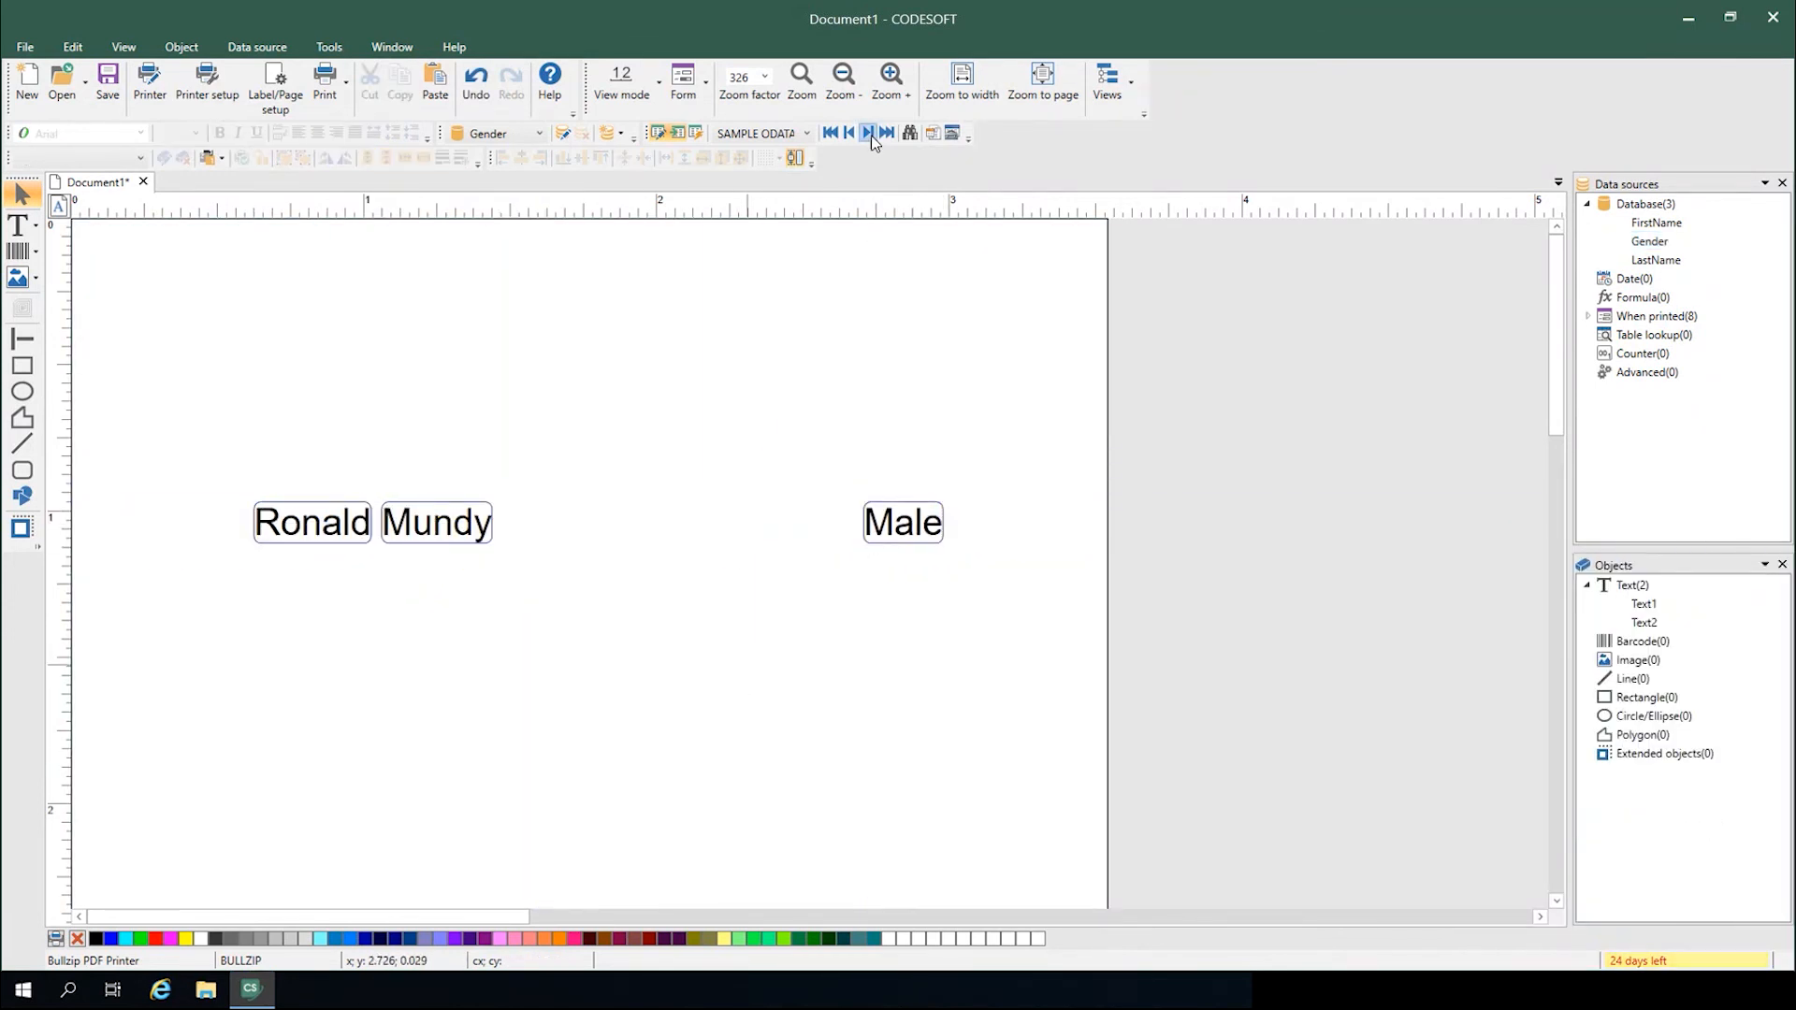
click(868, 134)
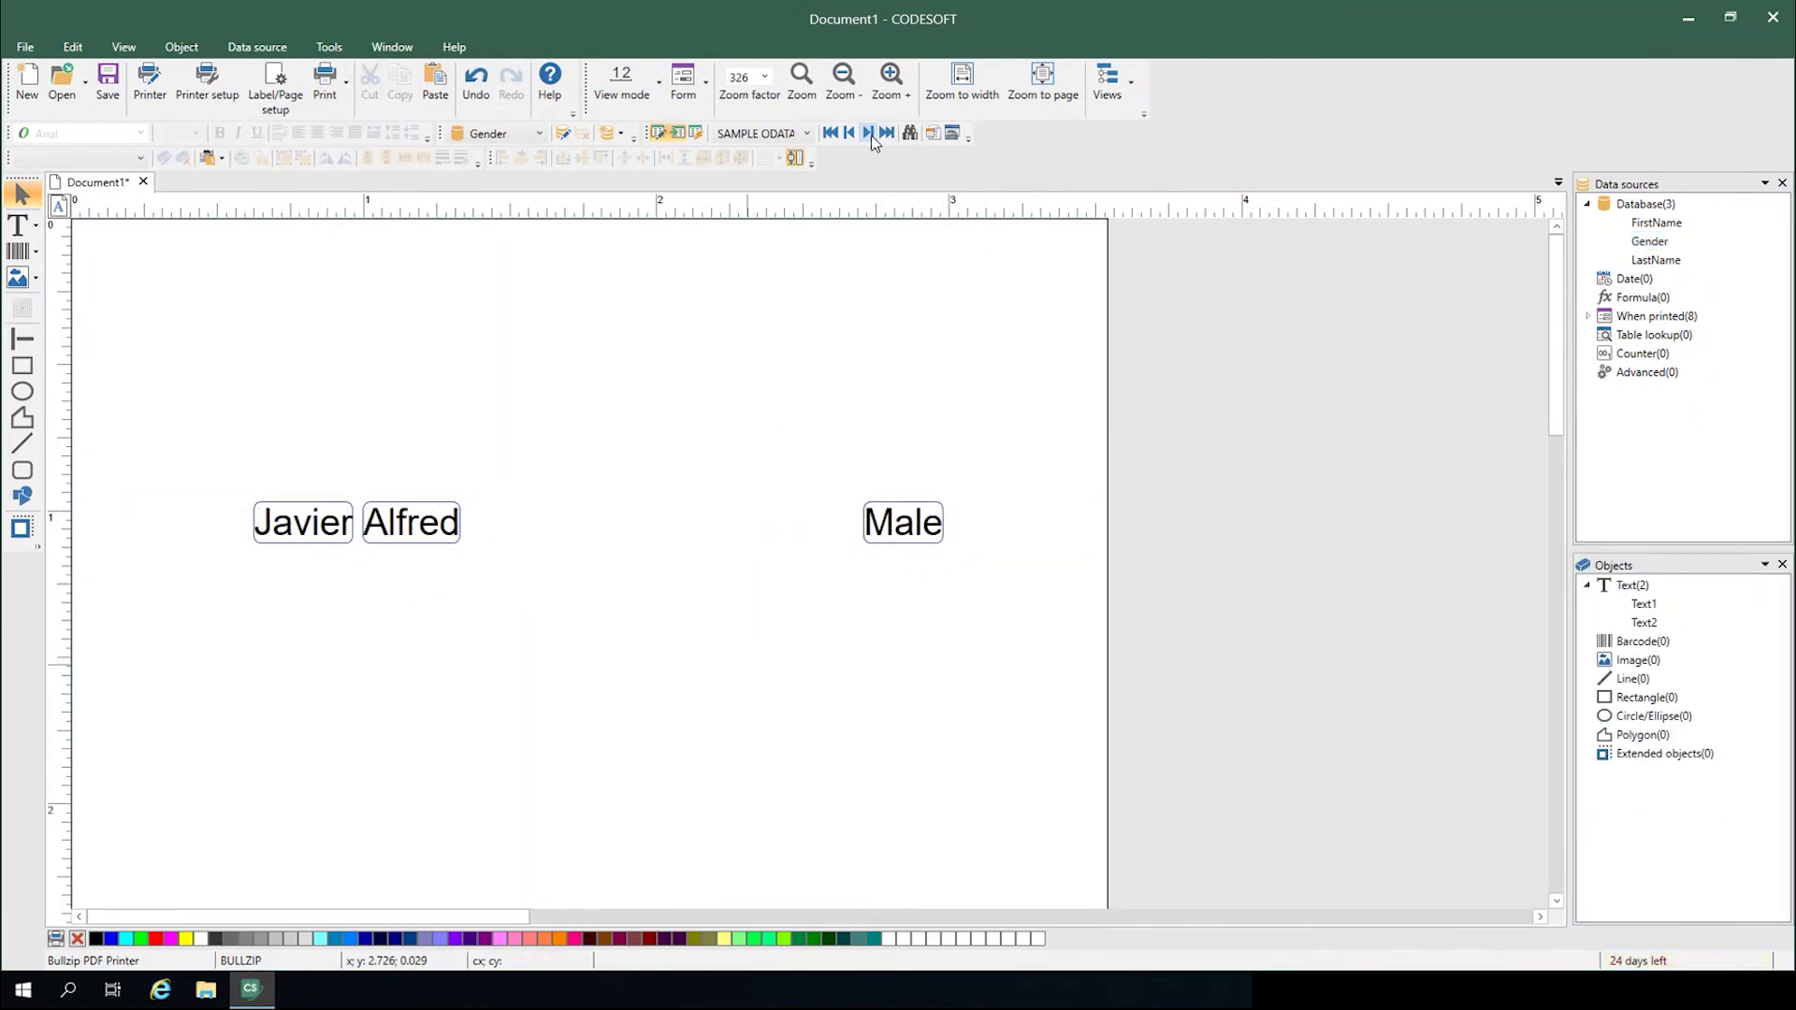
- Review the full query result table, then close it
click(693, 133)
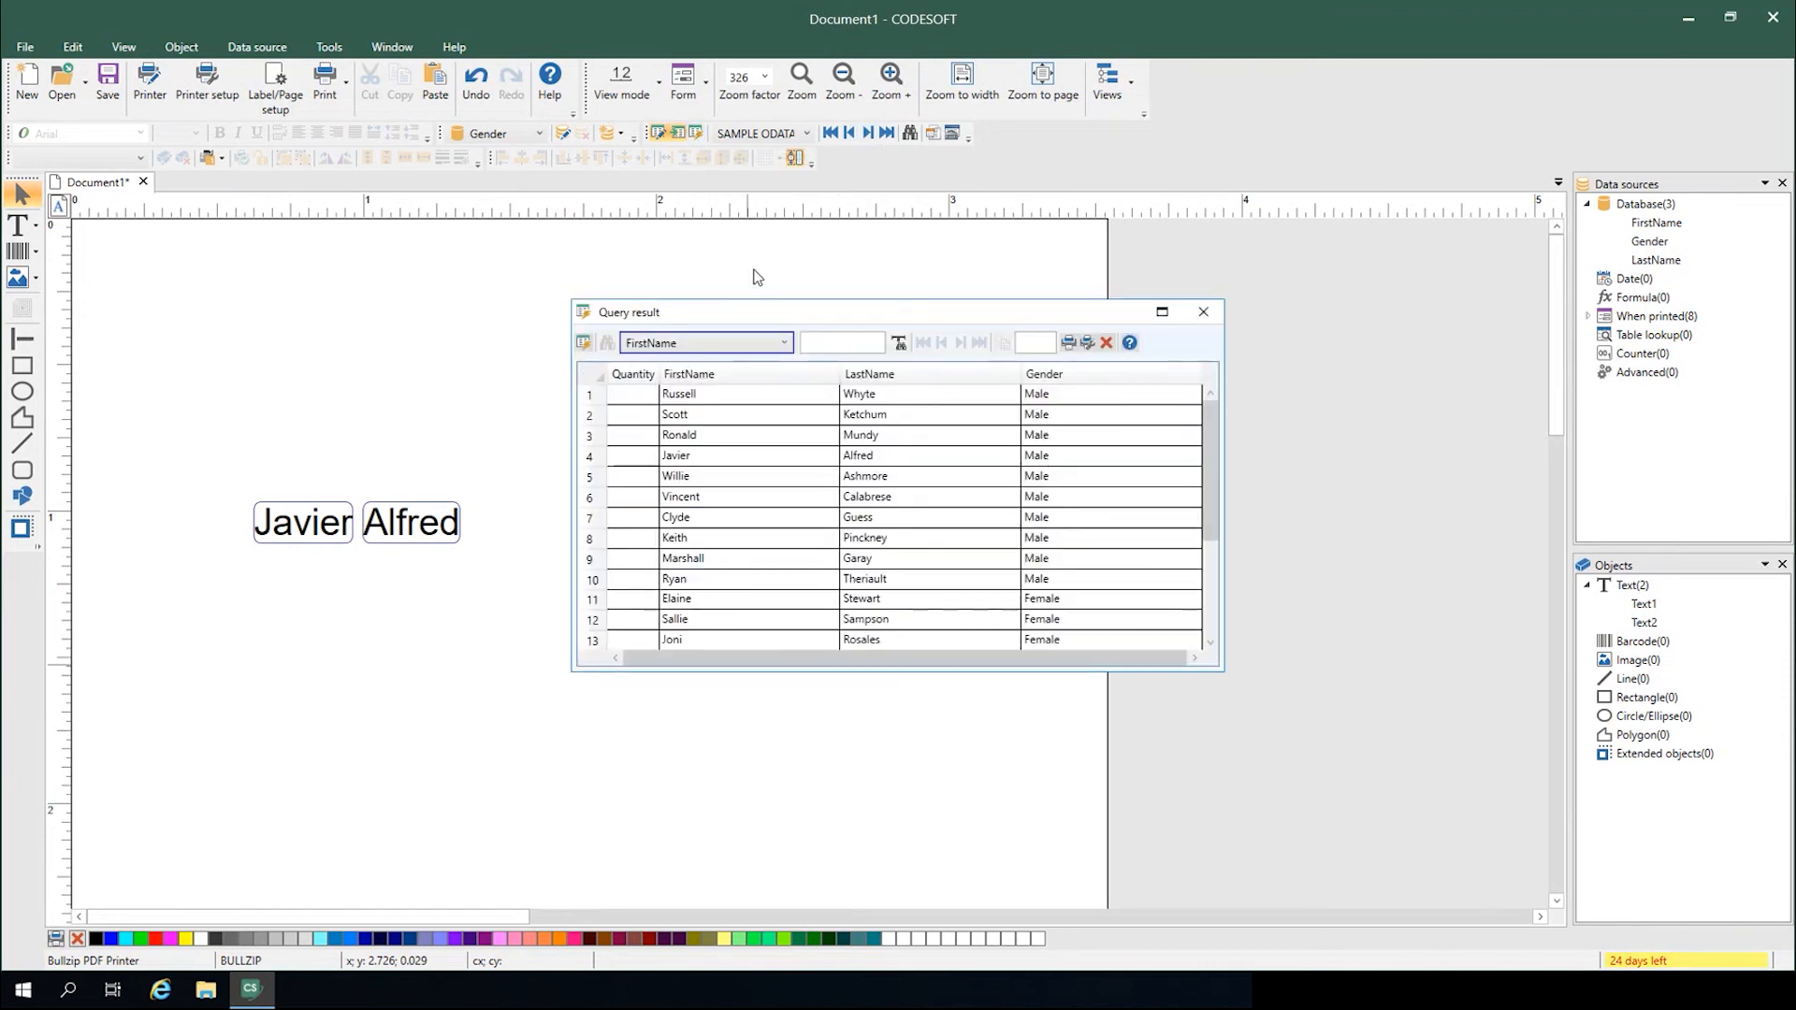
scroll(885, 453, down, 3)
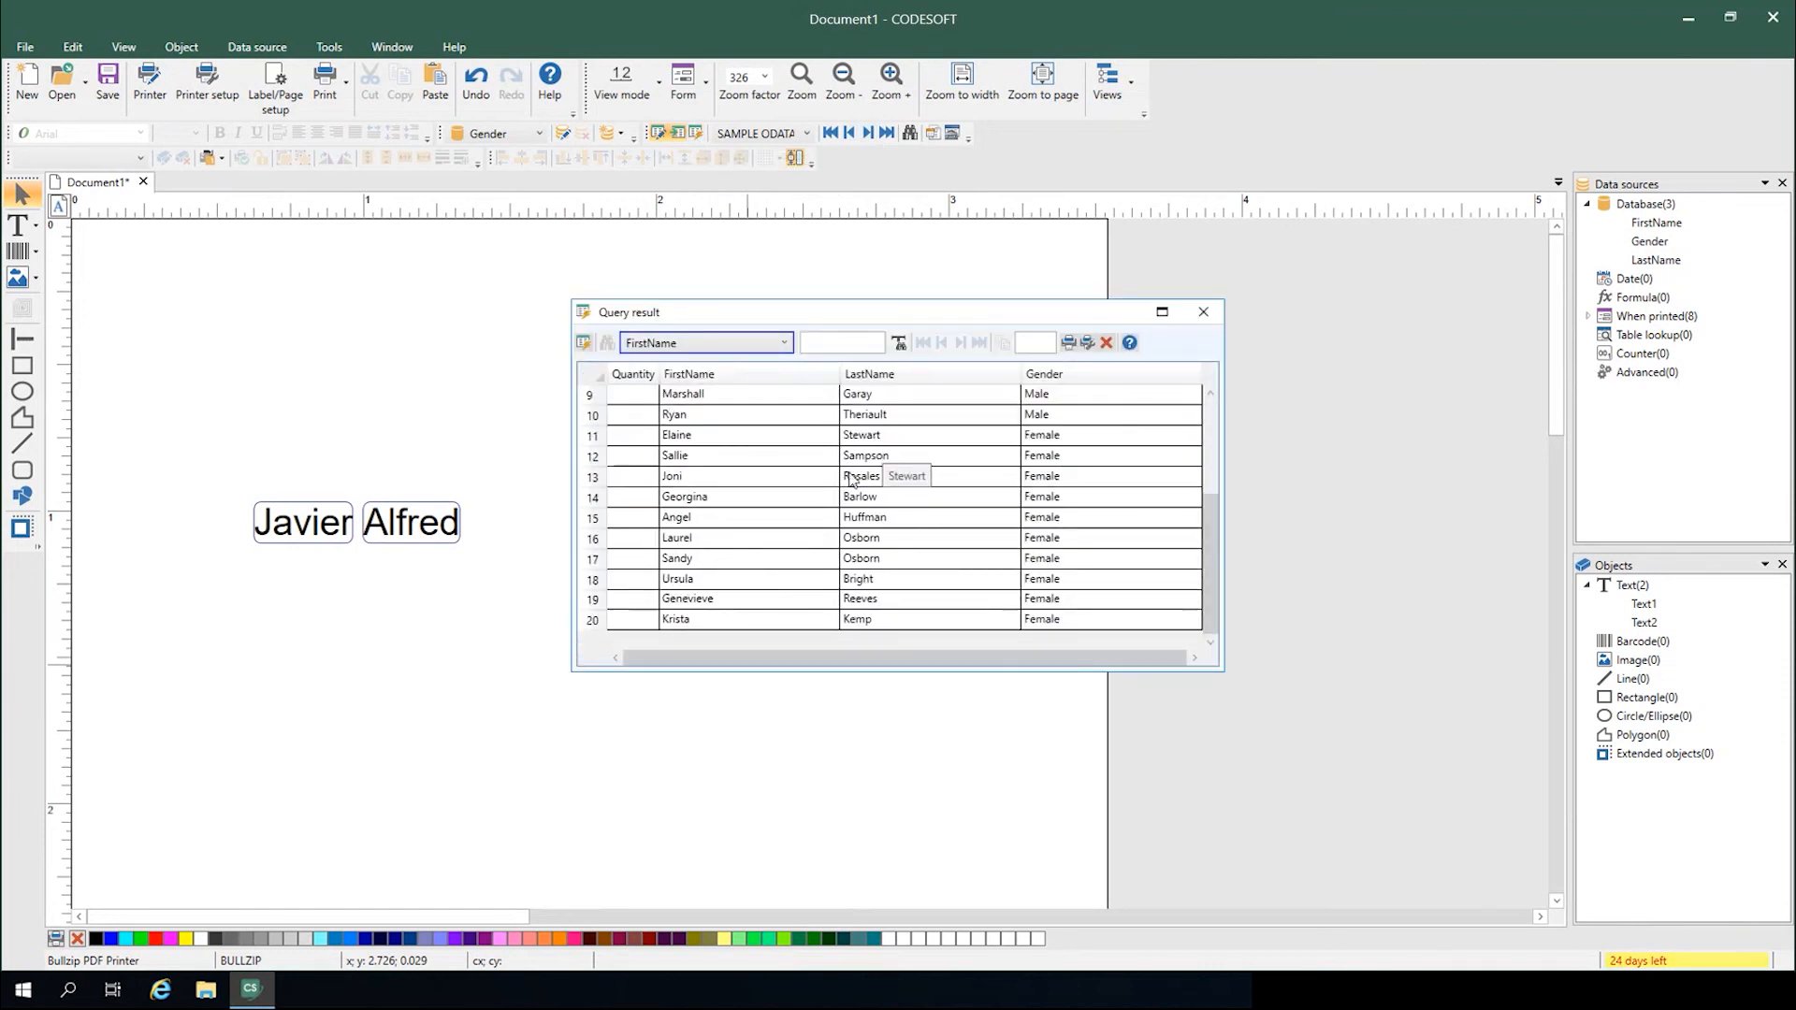
click(630, 600)
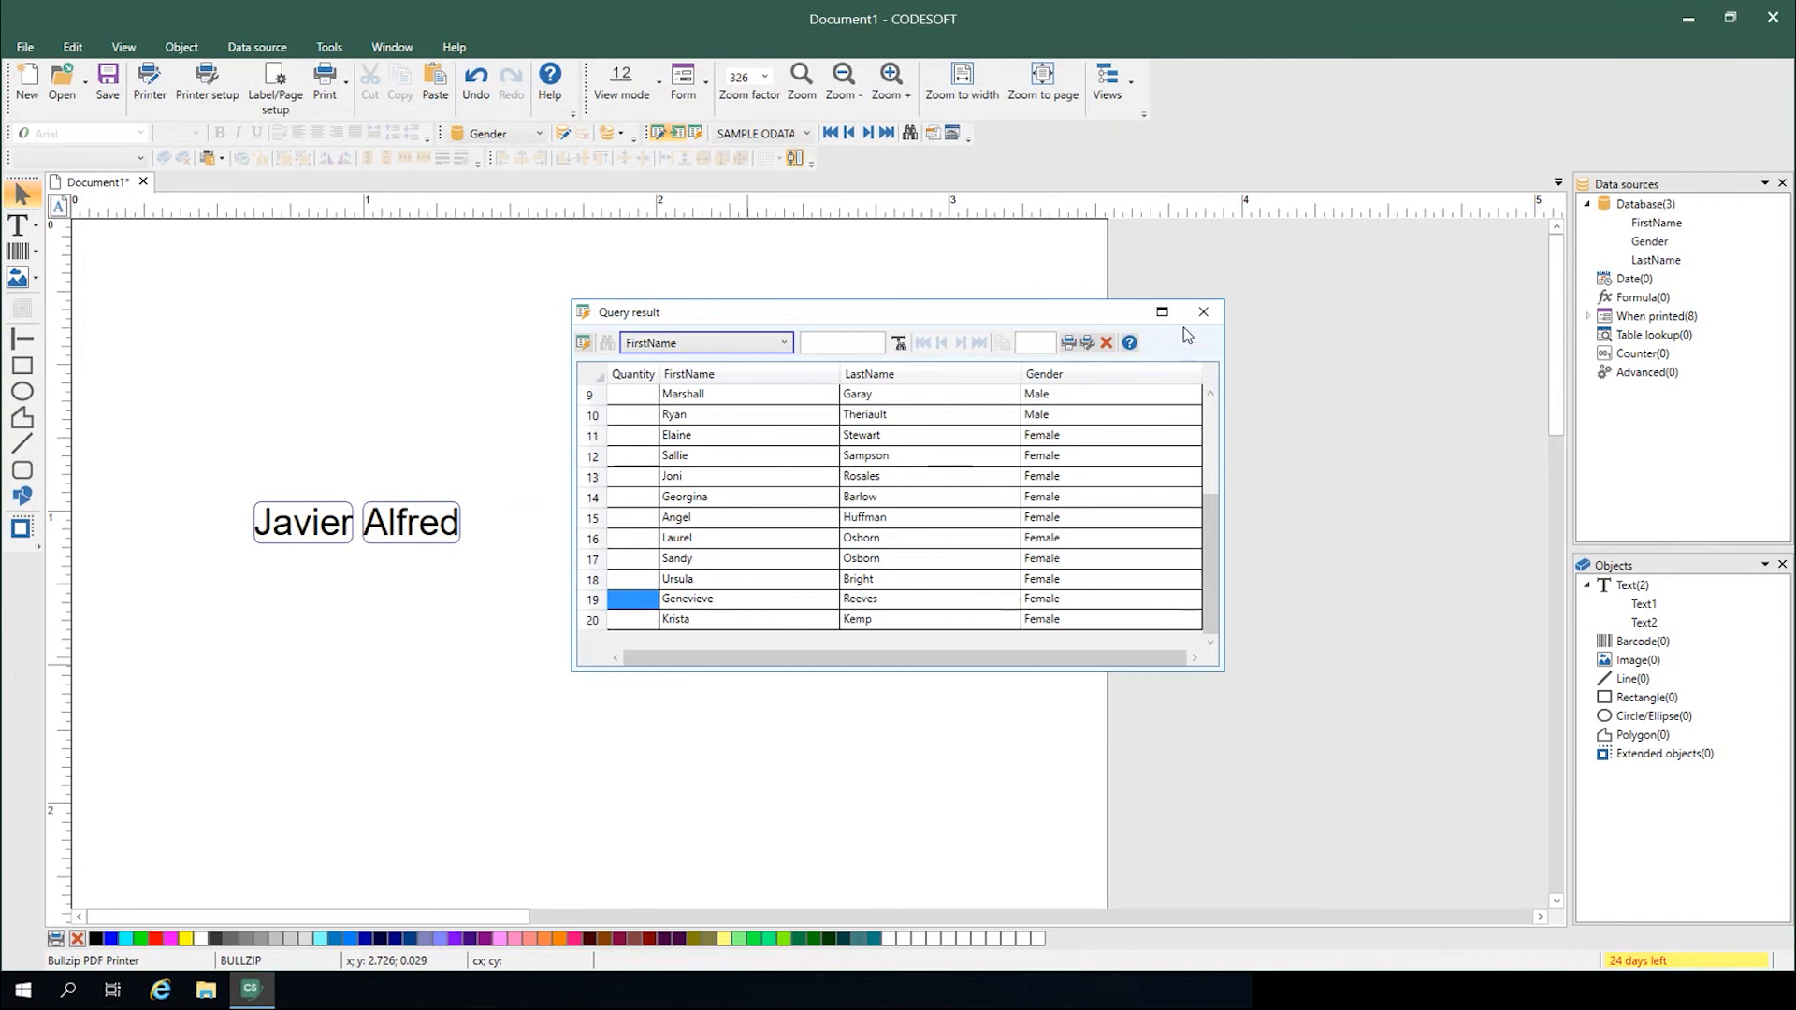
click(1204, 313)
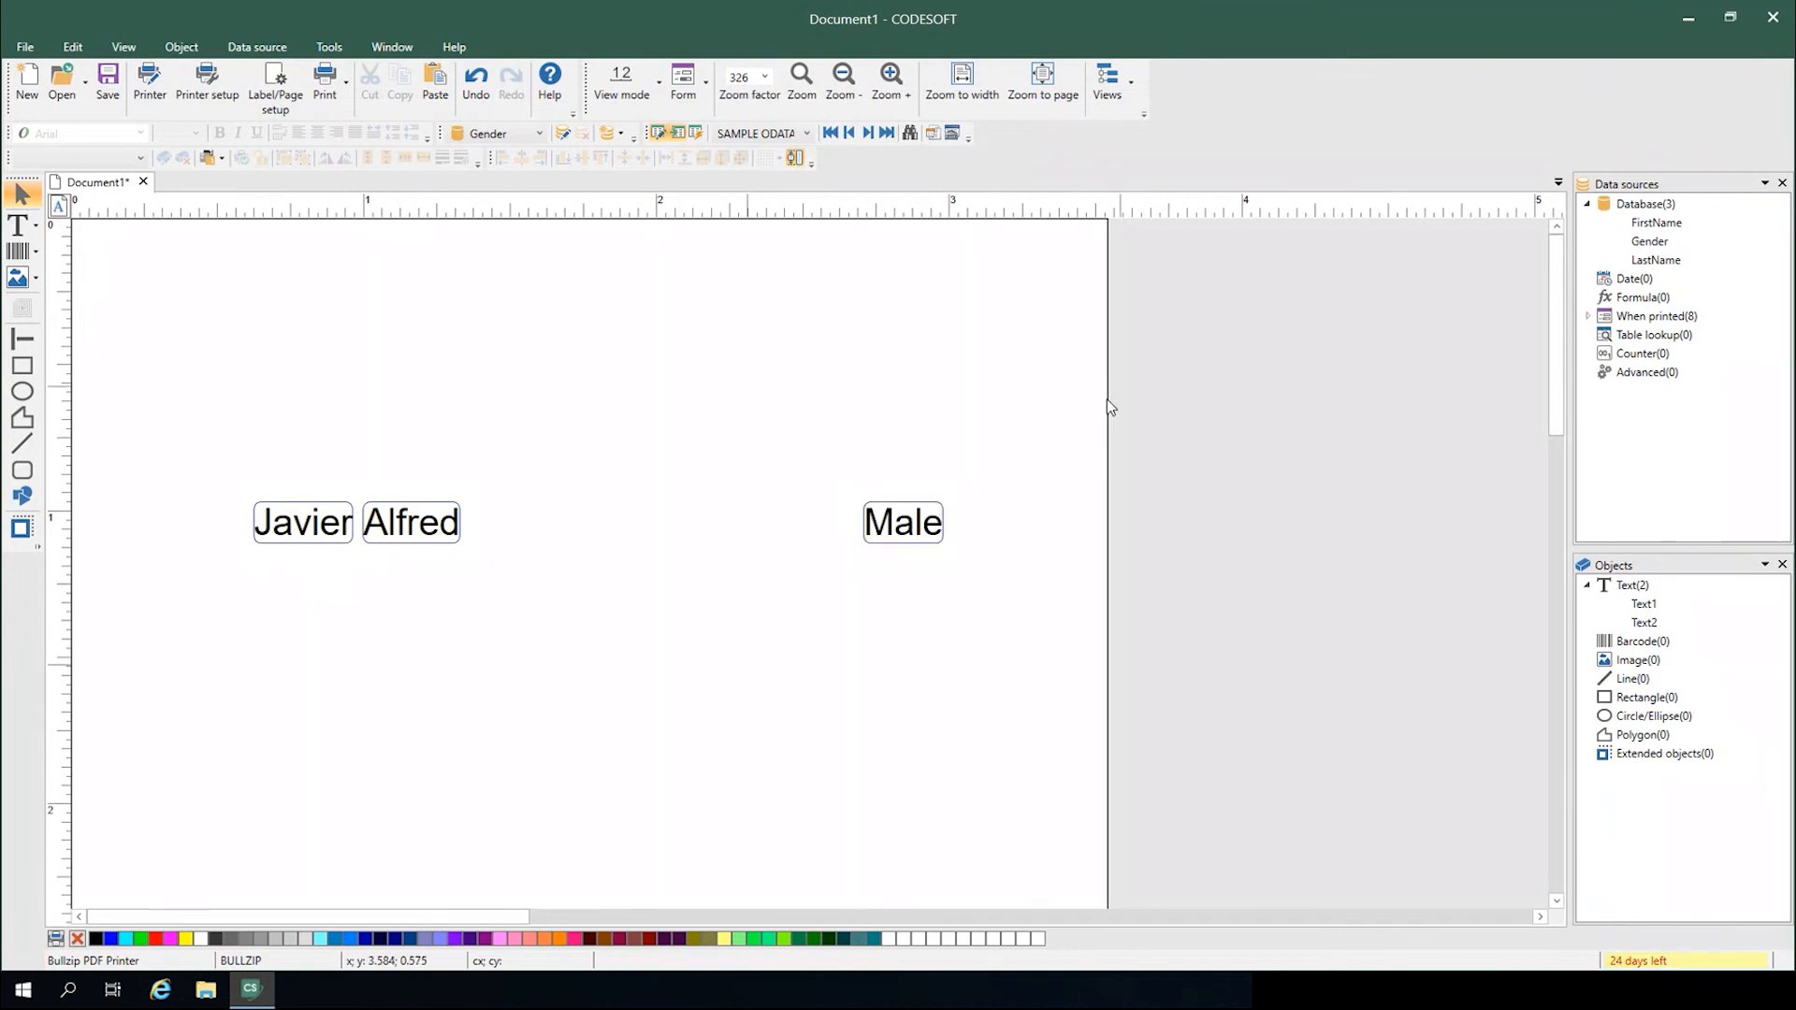